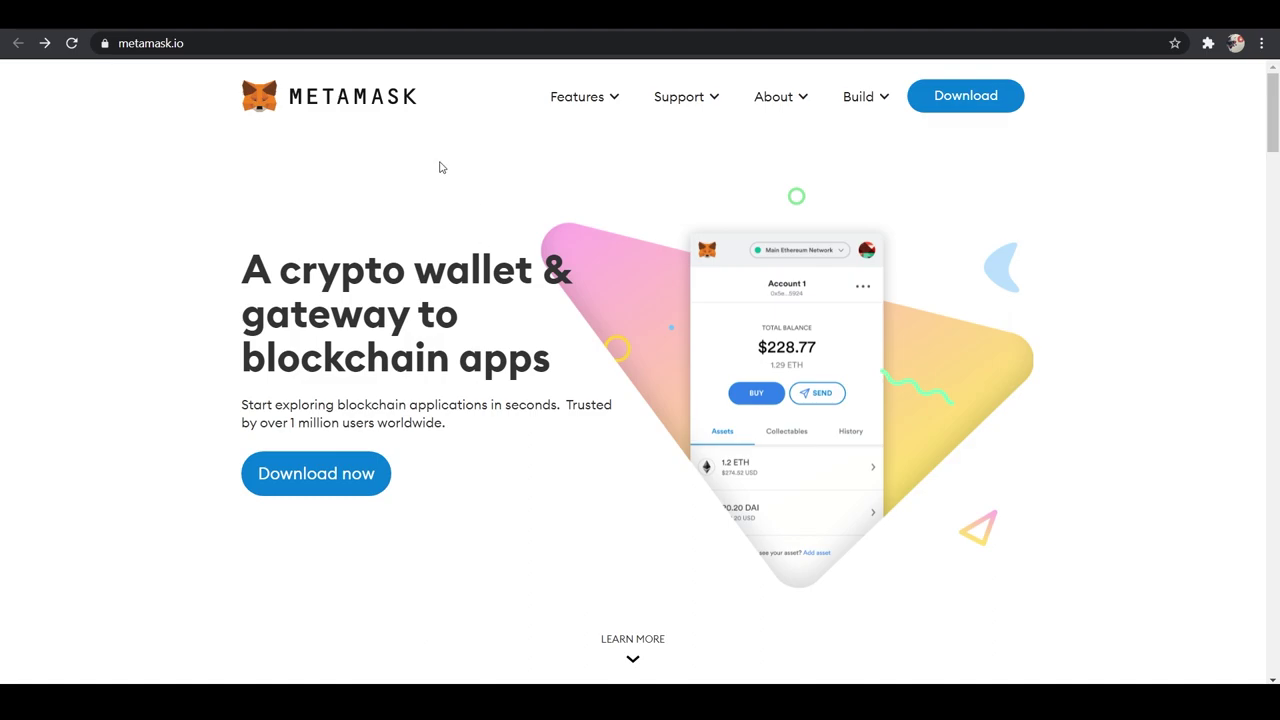
# Install the MetaMask extension for Chrome from the MetaMask download page, approving its addition to the browser
pyautogui.click(310, 474)
pyautogui.scroll(-3, 320, 396)
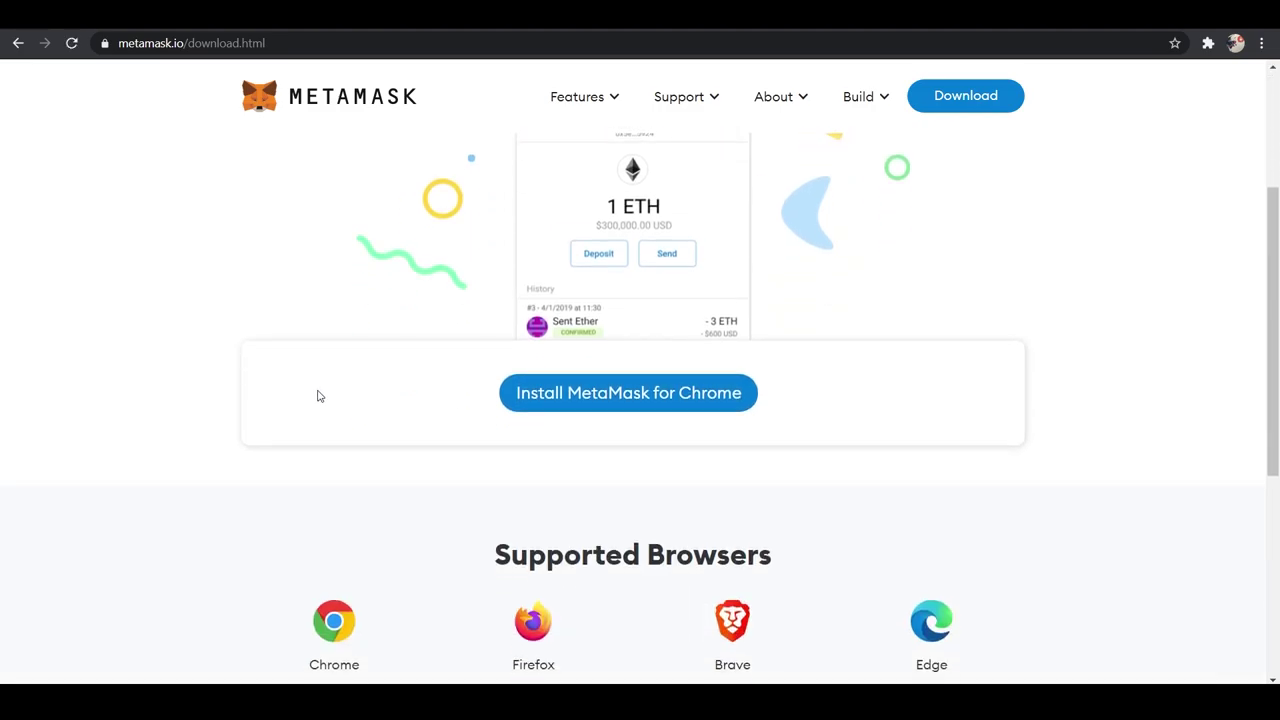
pyautogui.scroll(3, 317, 396)
pyautogui.scroll(-1, 323, 423)
pyautogui.scroll(-3, 324, 423)
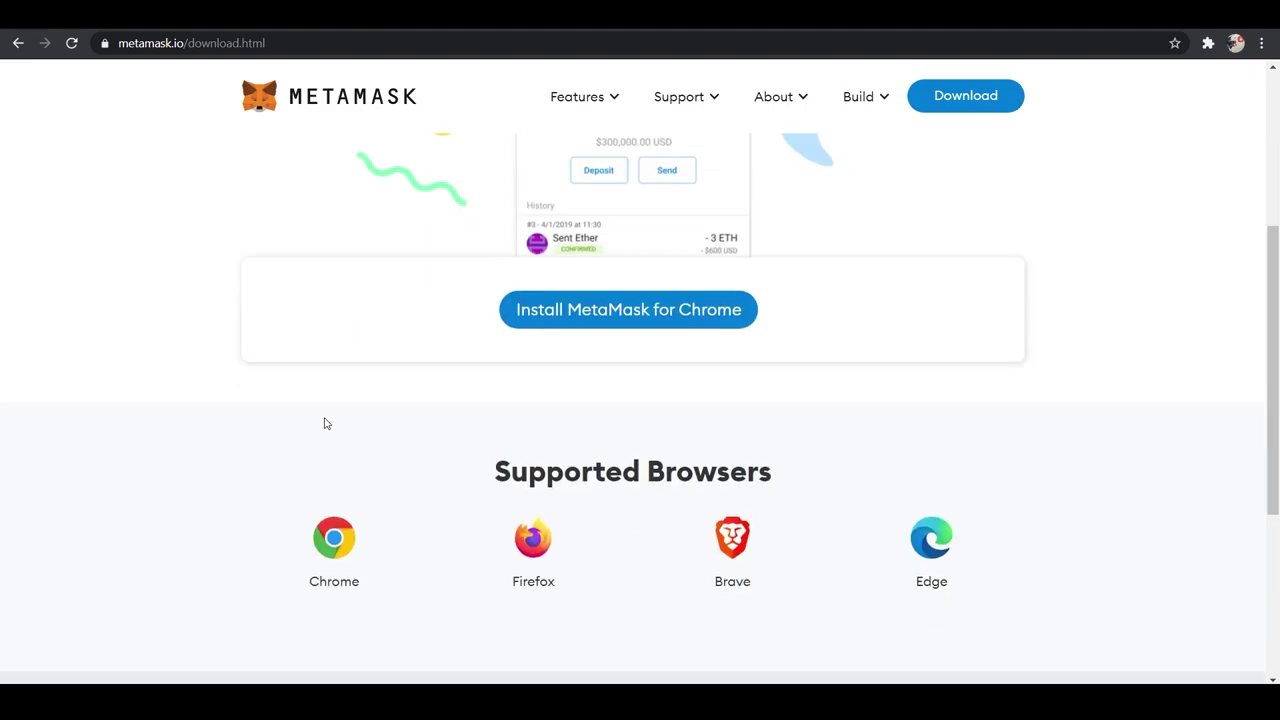
pyautogui.click(629, 322)
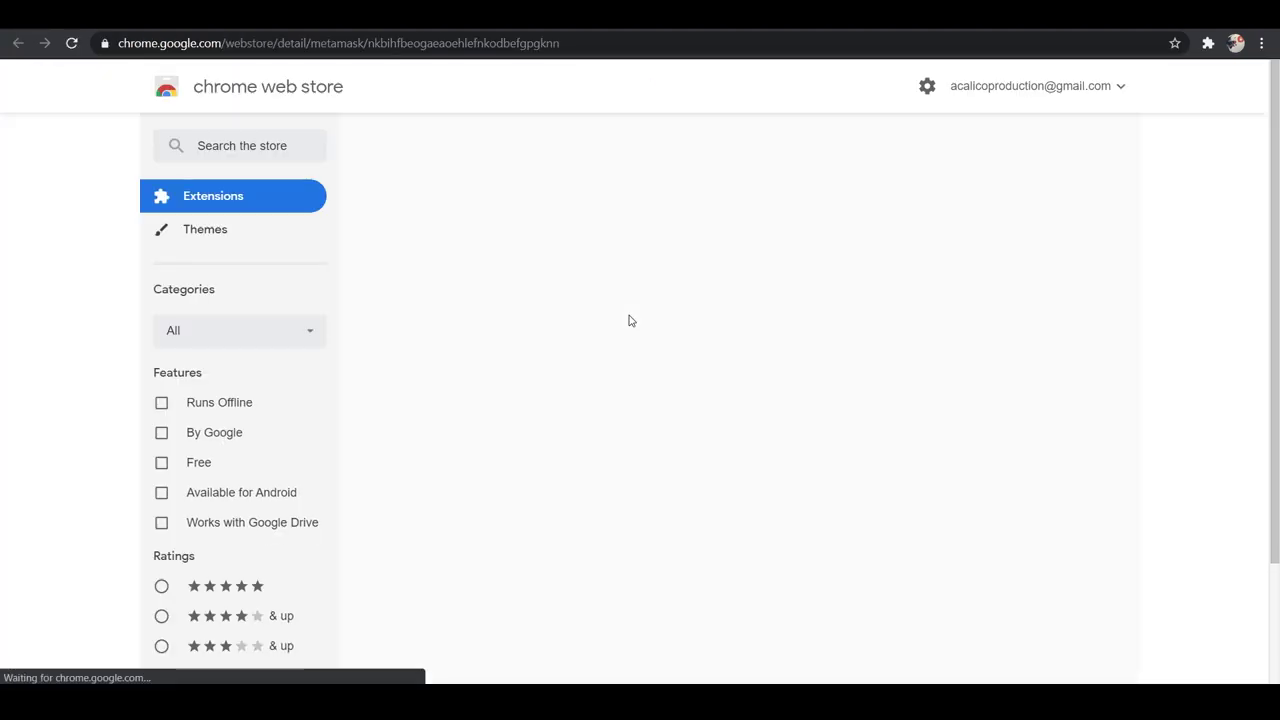
pyautogui.click(999, 212)
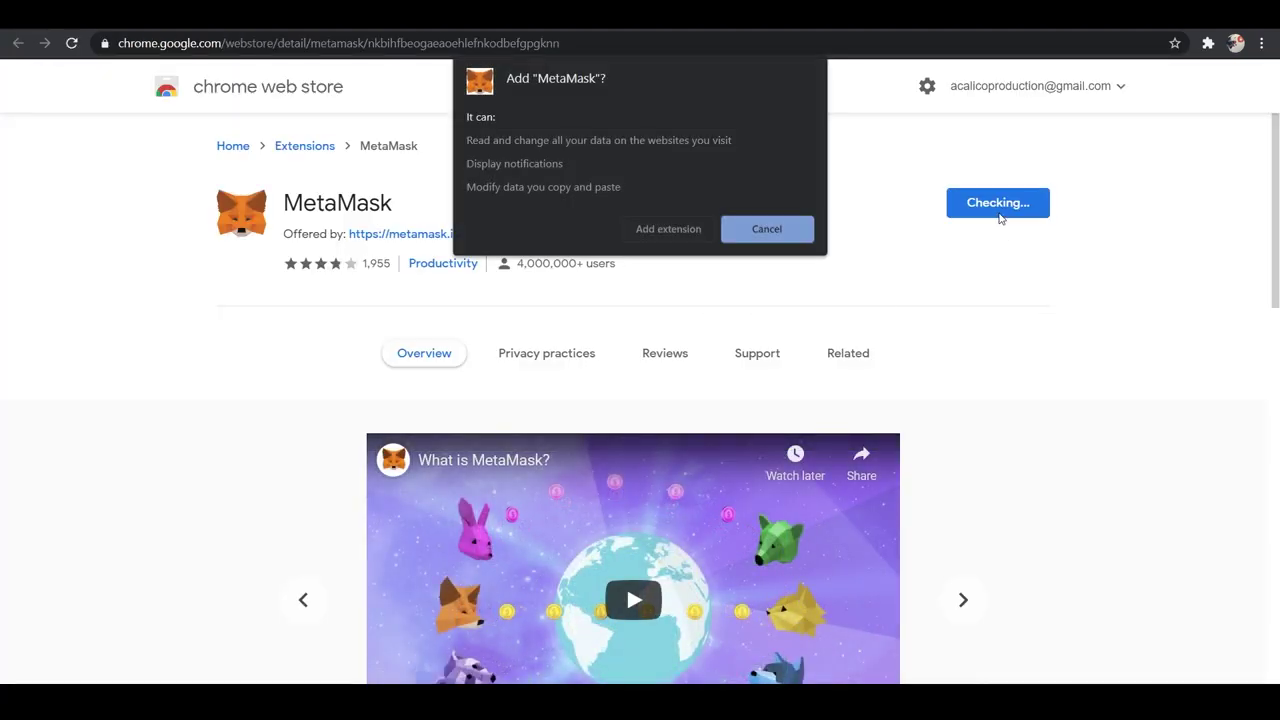
pyautogui.click(674, 230)
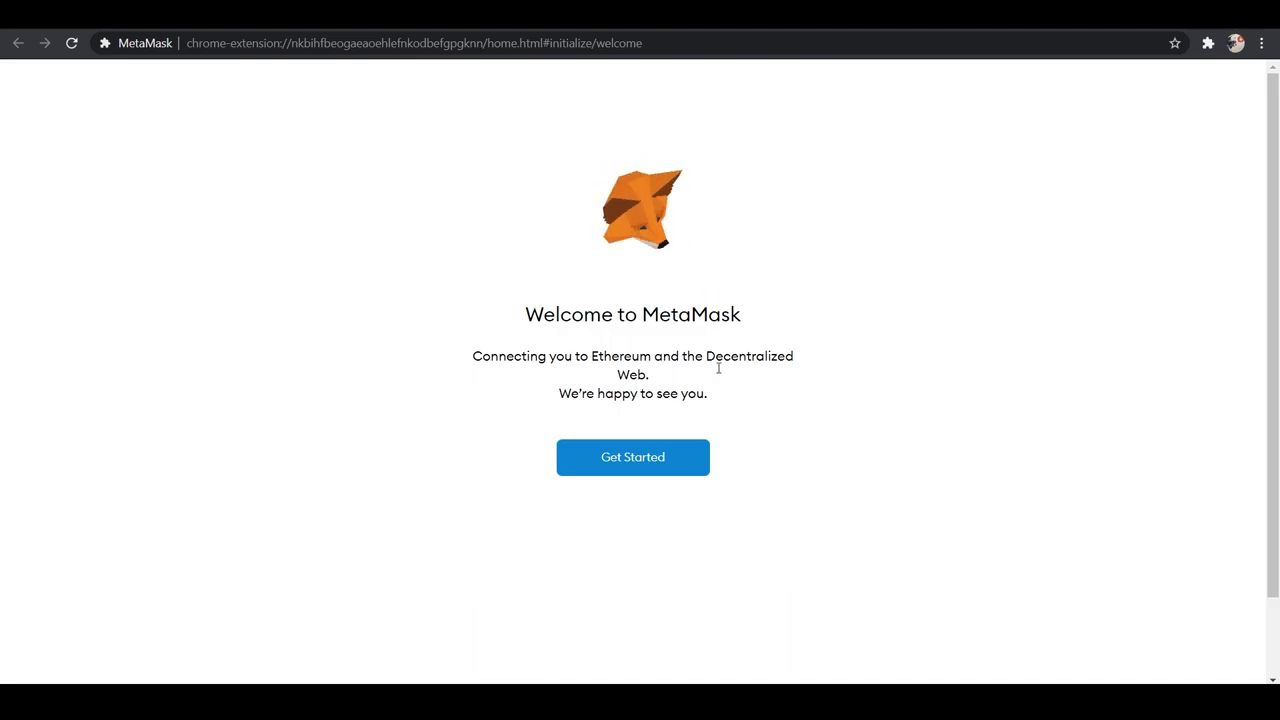
# Begin the MetaMask setup by choosing to create a new wallet and agreeing to share usage data
pyautogui.click(646, 461)
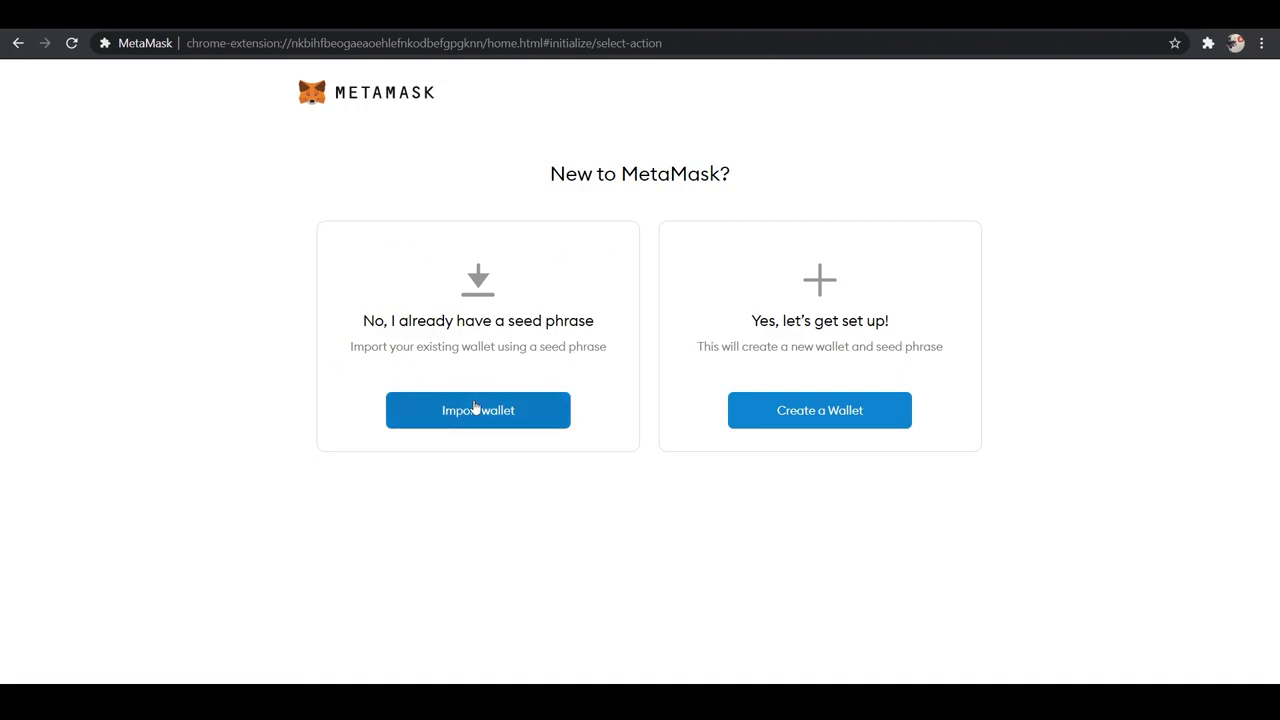
pyautogui.click(822, 414)
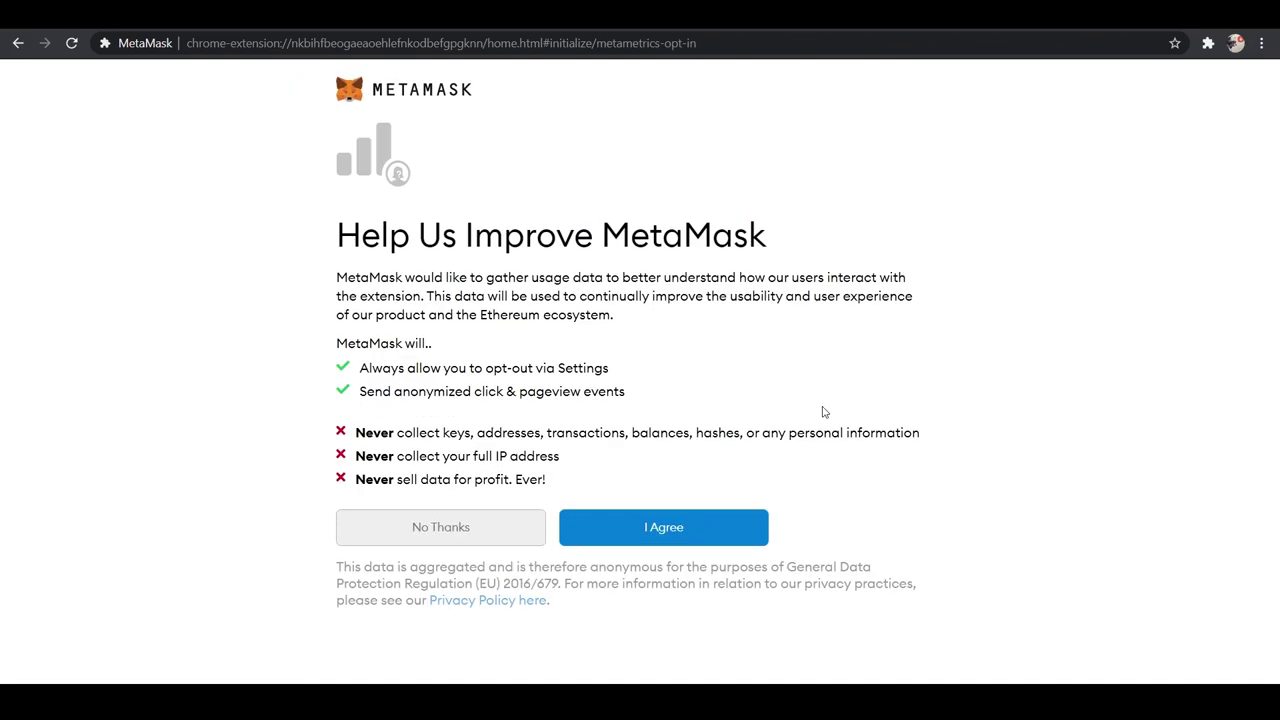
pyautogui.click(688, 534)
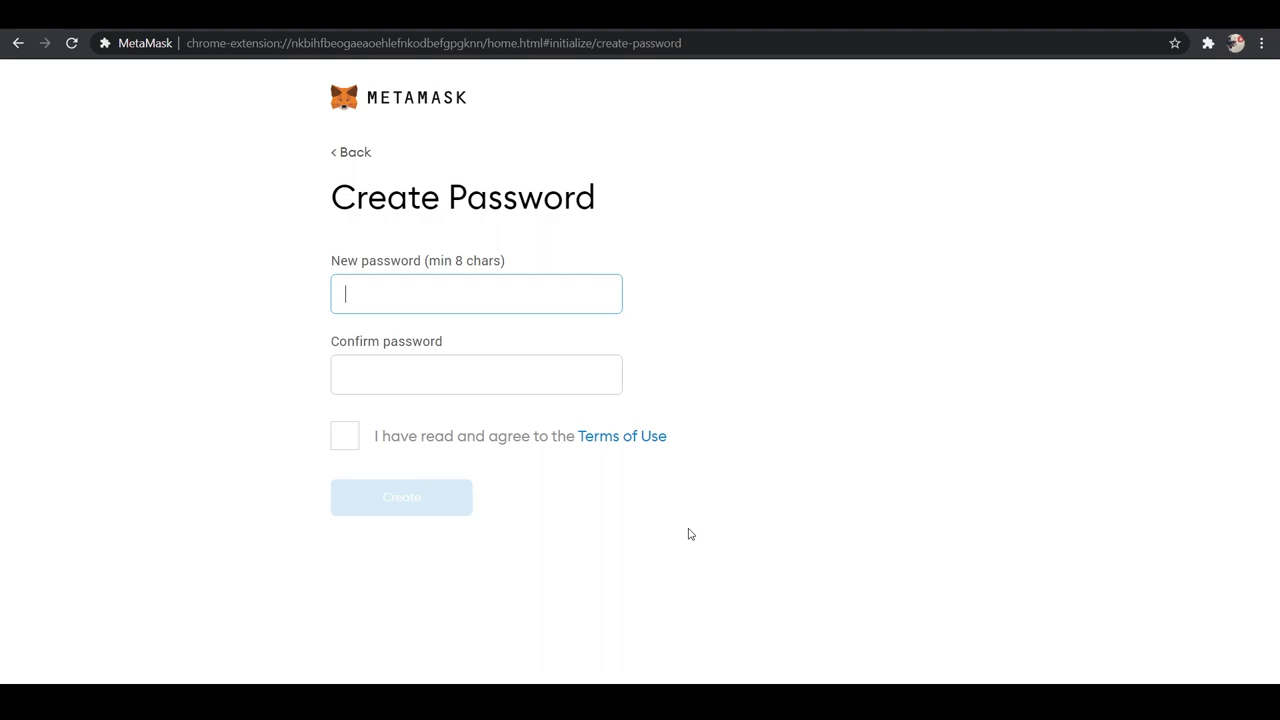
# Create the wallet with a new account password, entered and confirmed, and accept the Terms of Use
pyautogui.write('••••••••')
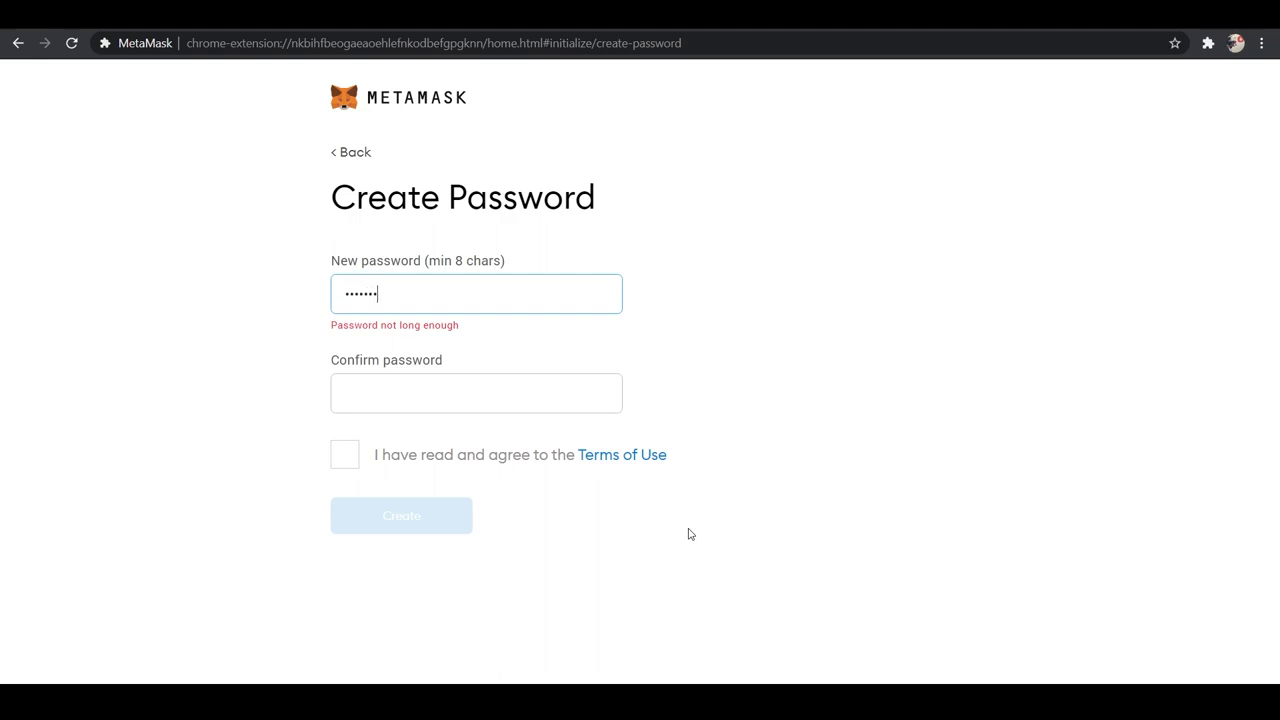
pyautogui.press('Tab')
pyautogui.write('••••••••')
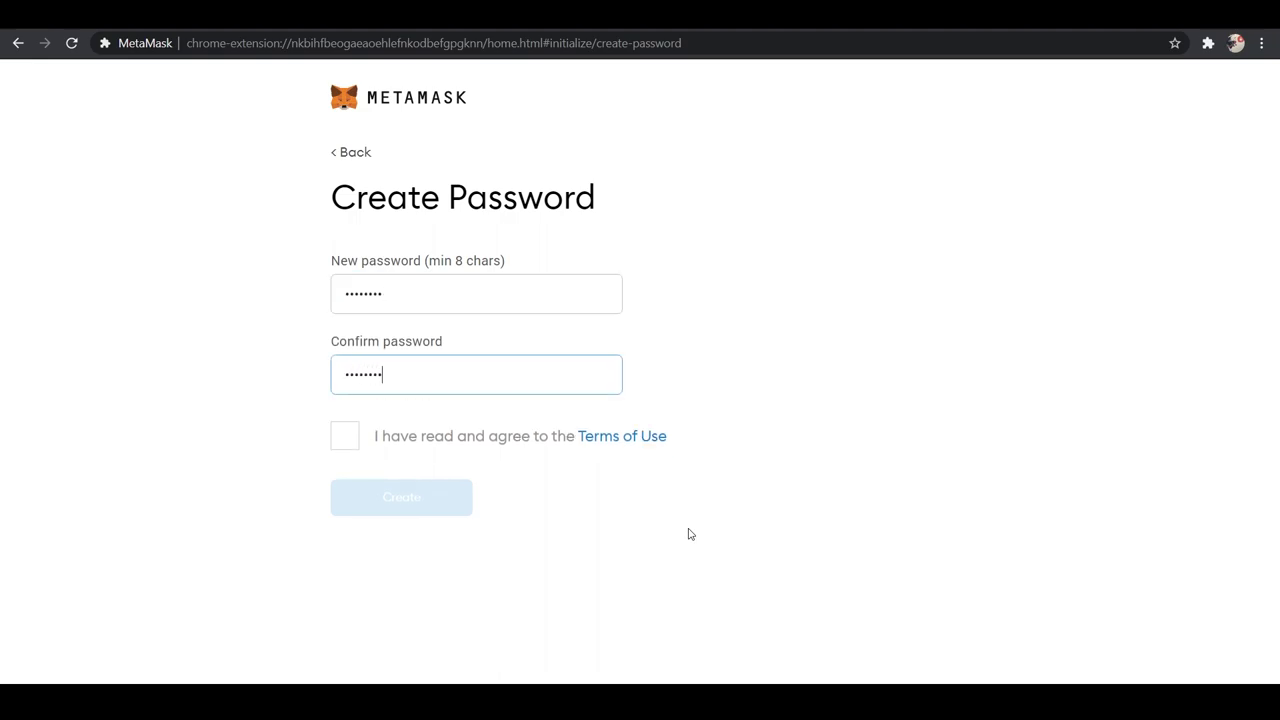
pyautogui.click(347, 436)
pyautogui.click(403, 498)
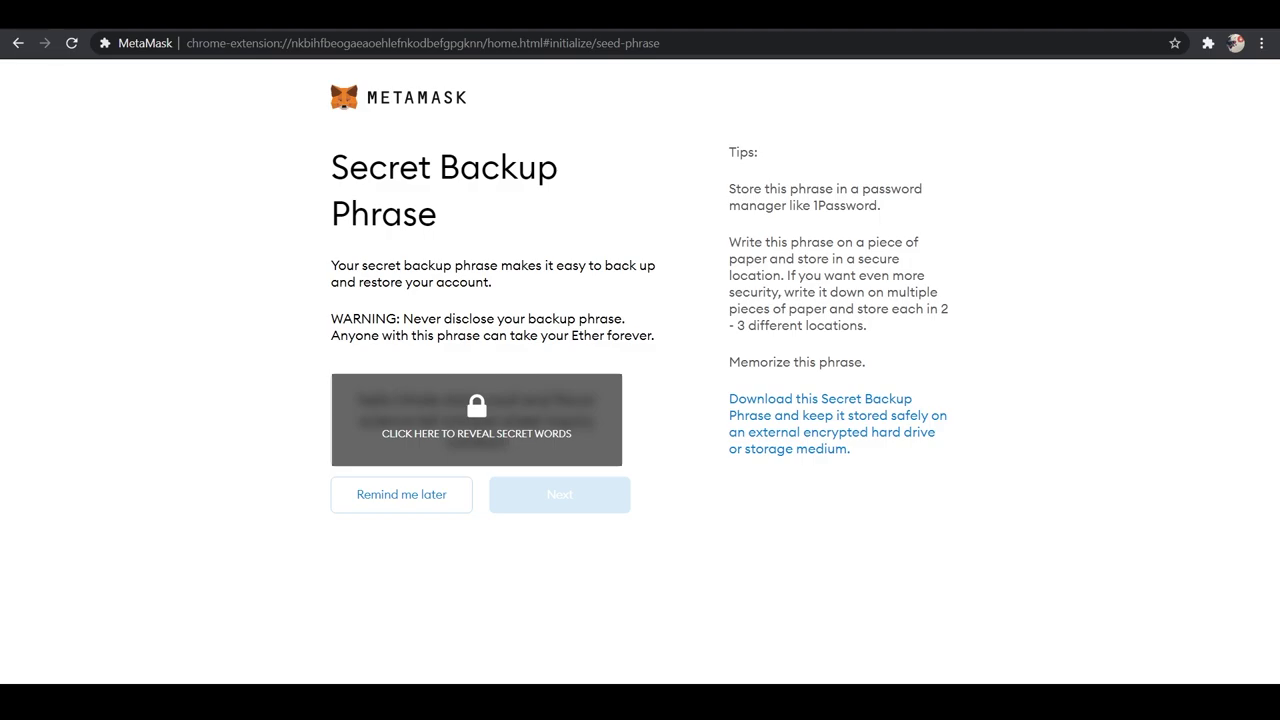
# Search Google for "cryptosteal" in a separate page to look at seed phrase backup products, and return to the MetaMask setup
pyautogui.hotkey('ctrl', 't')
pyautogui.write('cr')
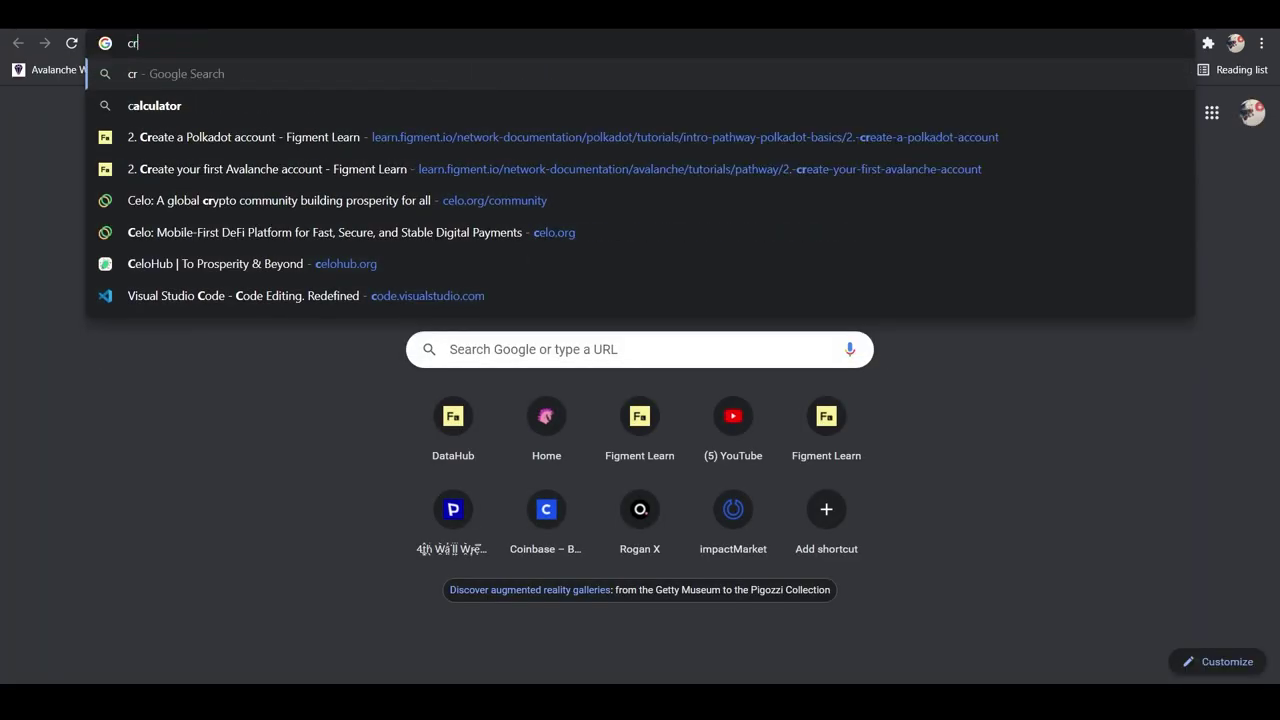
pyautogui.write('yptosteal')
pyautogui.press('Return')
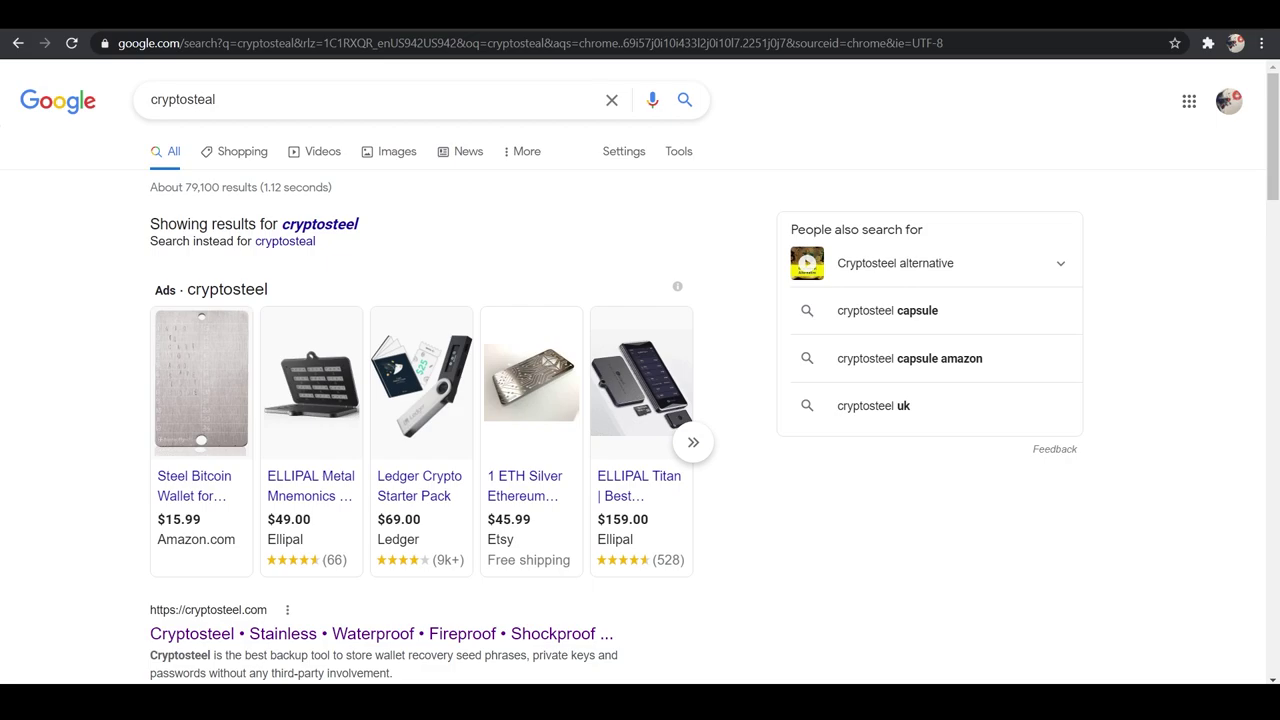
pyautogui.click(440, 14)
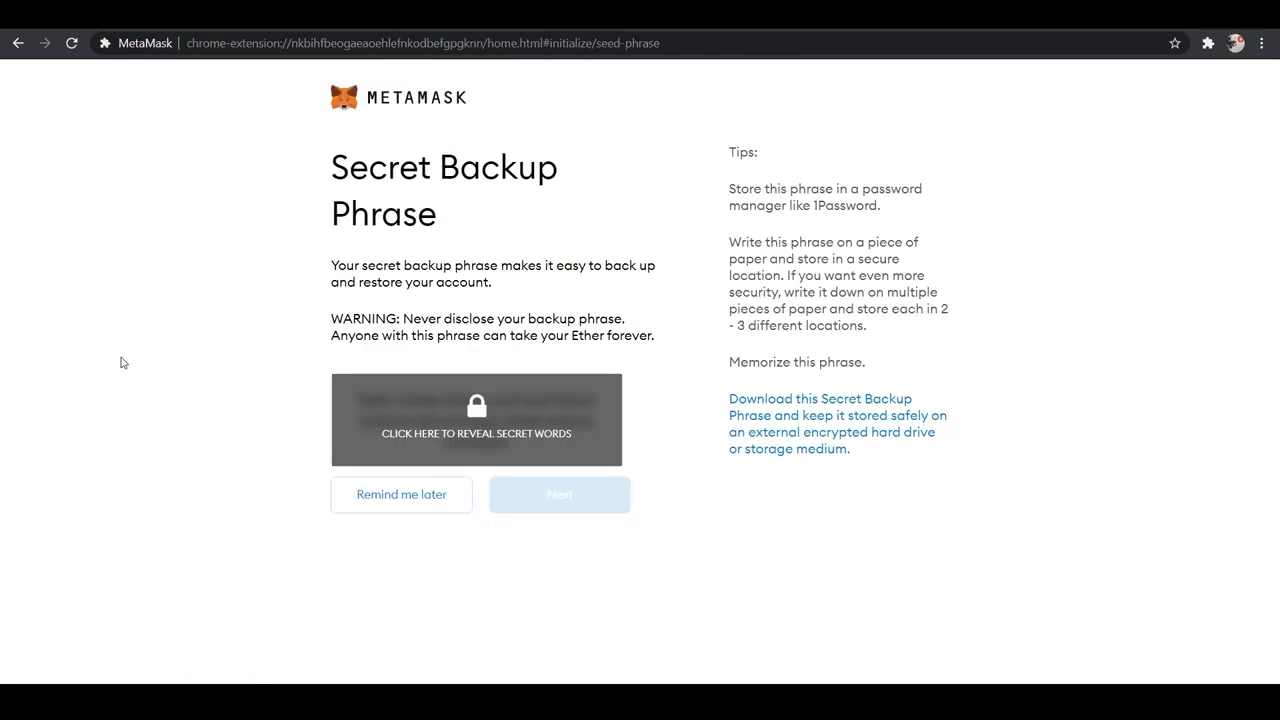
# Reveal the secret backup phrase, copy it into a blank Notepad document, and minimize Notepad
pyautogui.click(518, 432)
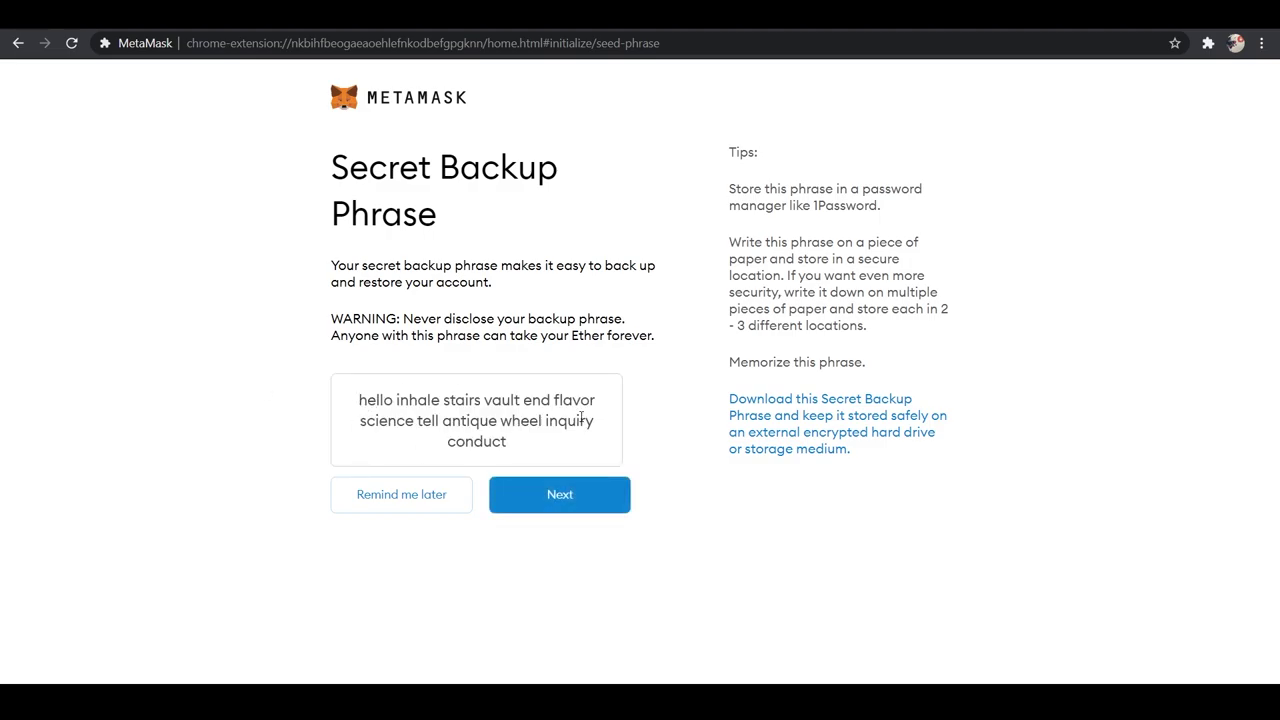
pyautogui.moveTo(519, 450); pyautogui.dragTo(357, 394)
pyautogui.hotkey('ctrl', 'c')
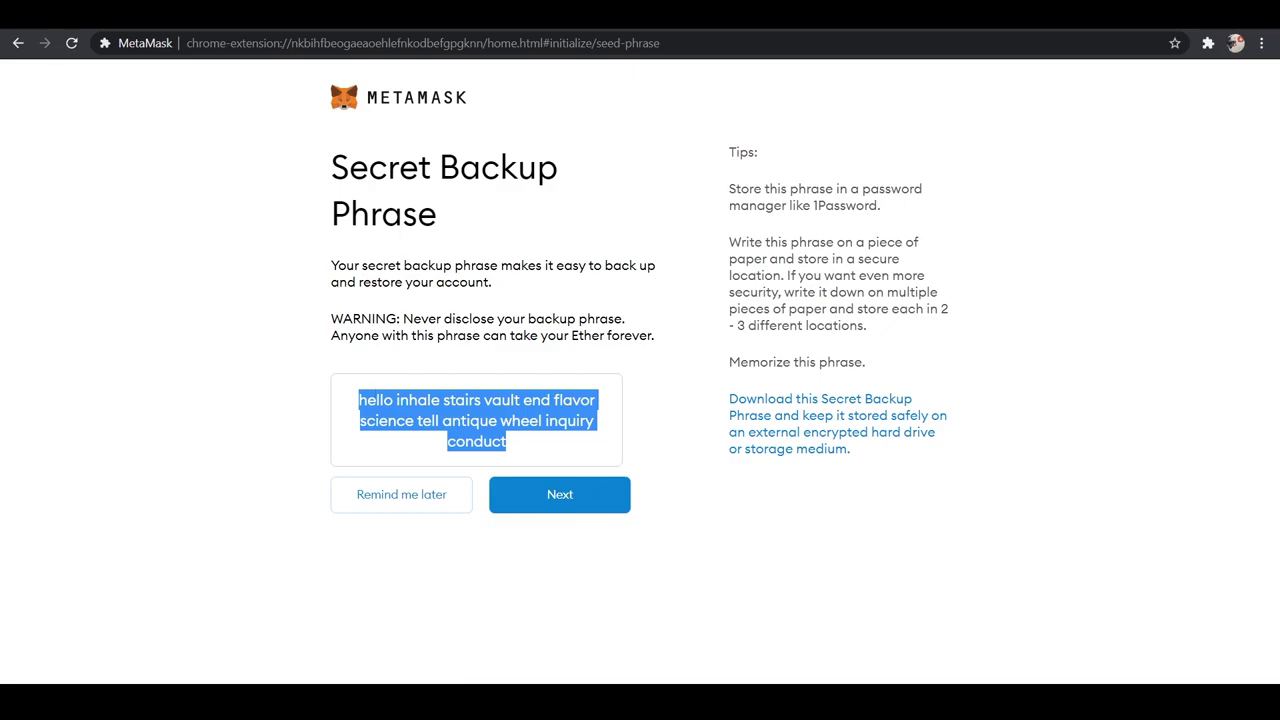
pyautogui.press('super')
pyautogui.rightClick(176, 186)
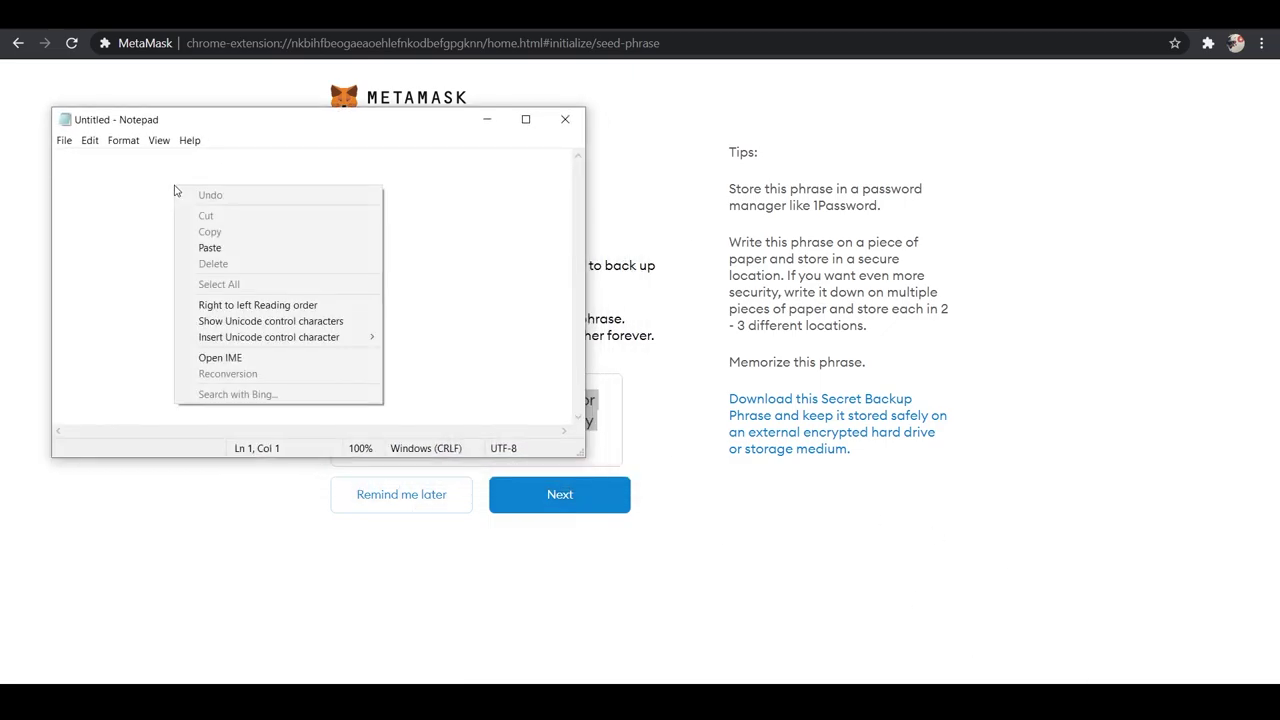
pyautogui.click(250, 248)
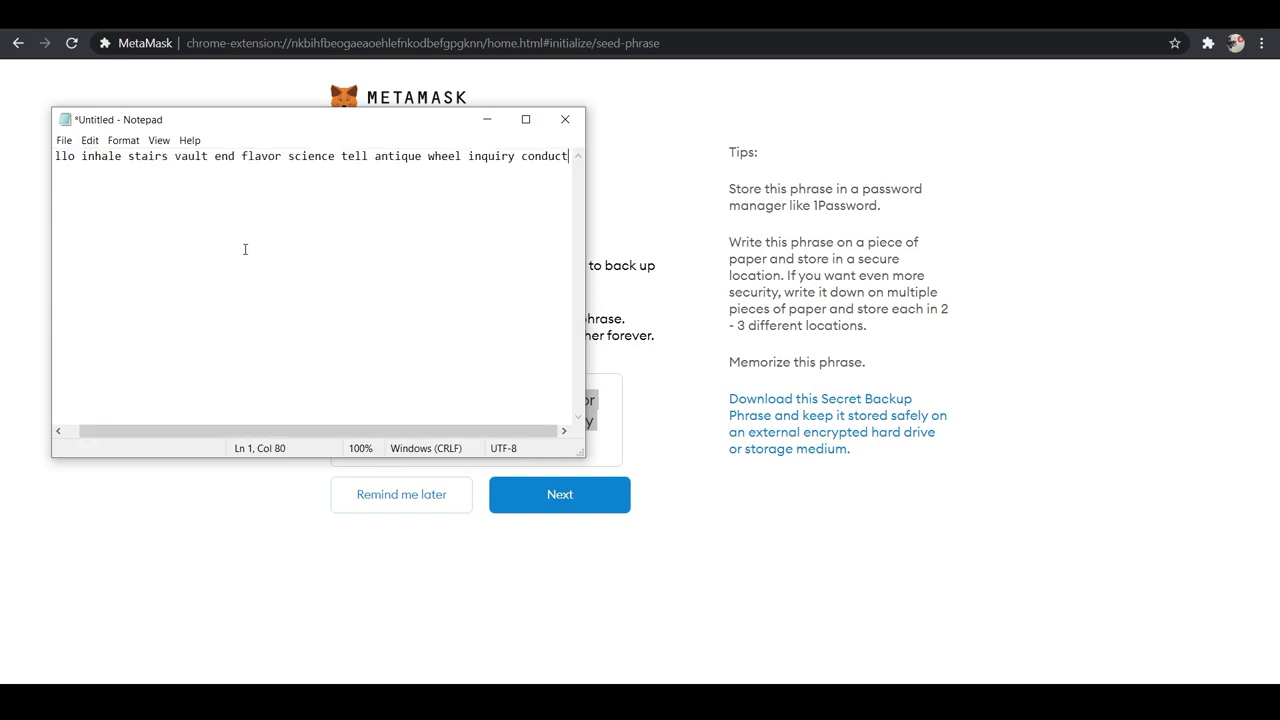
pyautogui.click(487, 119)
pyautogui.click(257, 341)
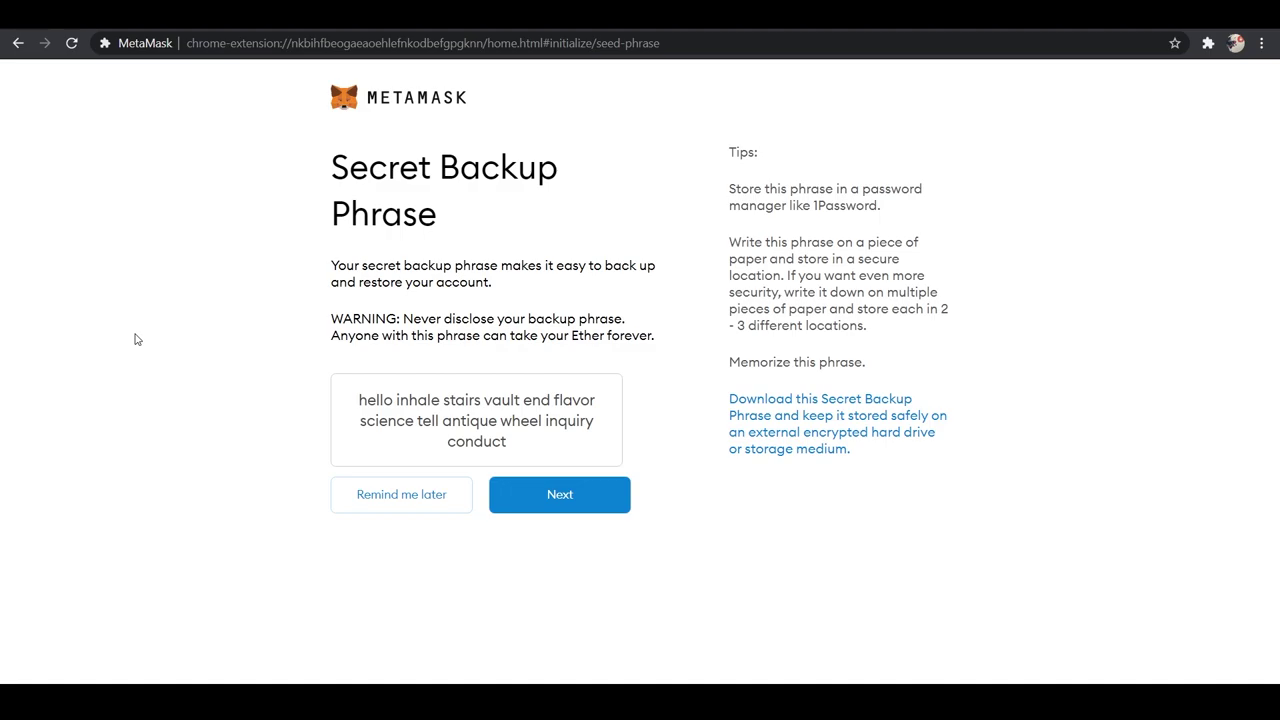
# Confirm the secret backup phrase by selecting its words in order, using the Notepad copy as reference
pyautogui.click(586, 502)
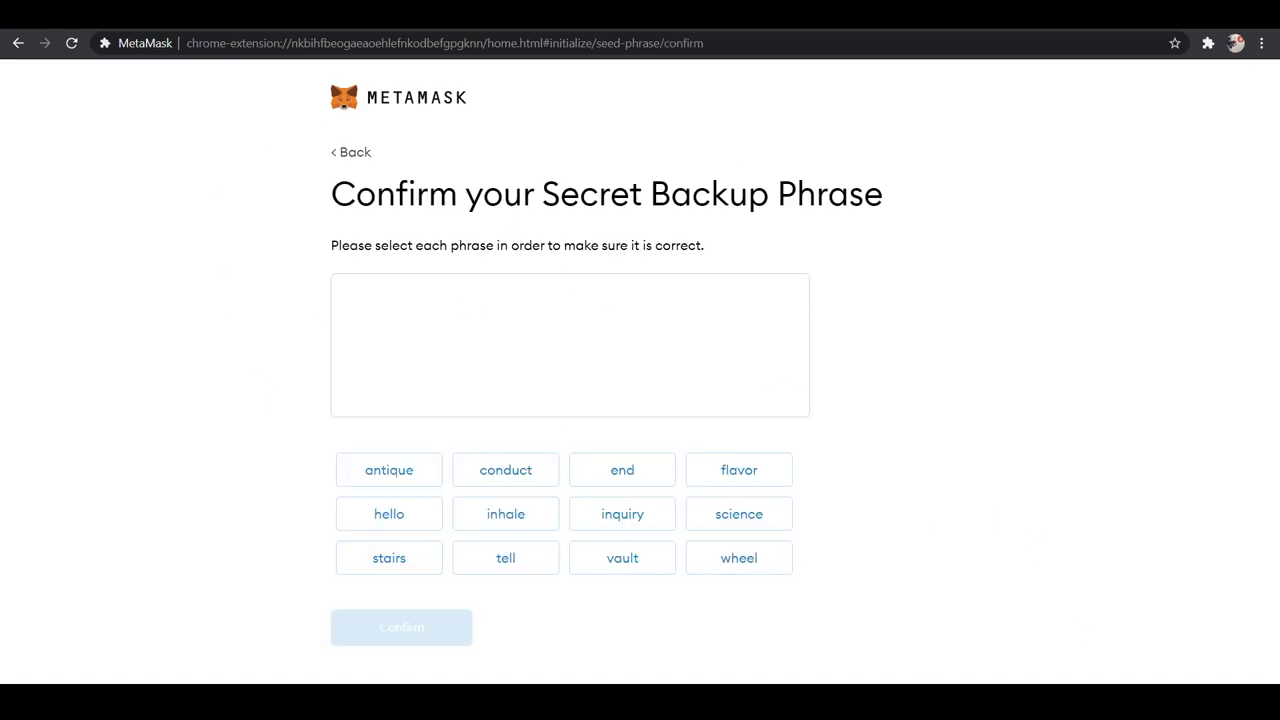
pyautogui.hotkey('alt', 'Tab')
pyautogui.moveTo(337, 431); pyautogui.dragTo(300, 430)
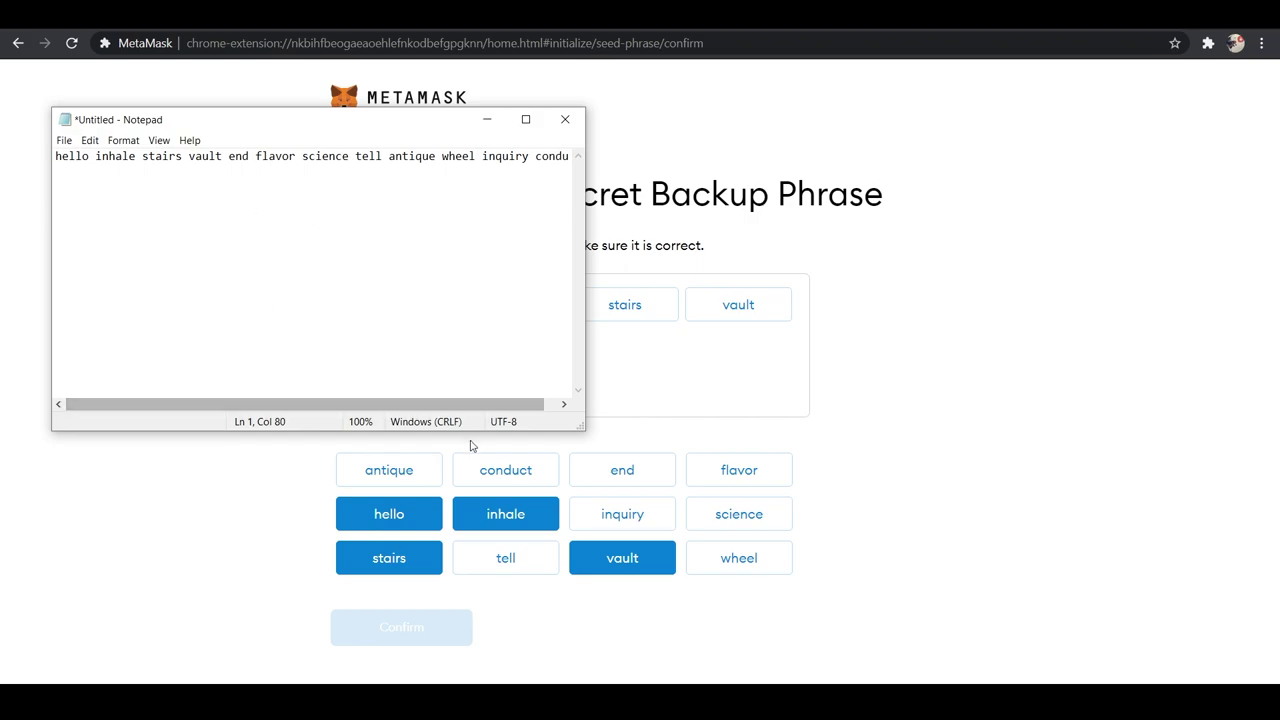
pyautogui.click(641, 472)
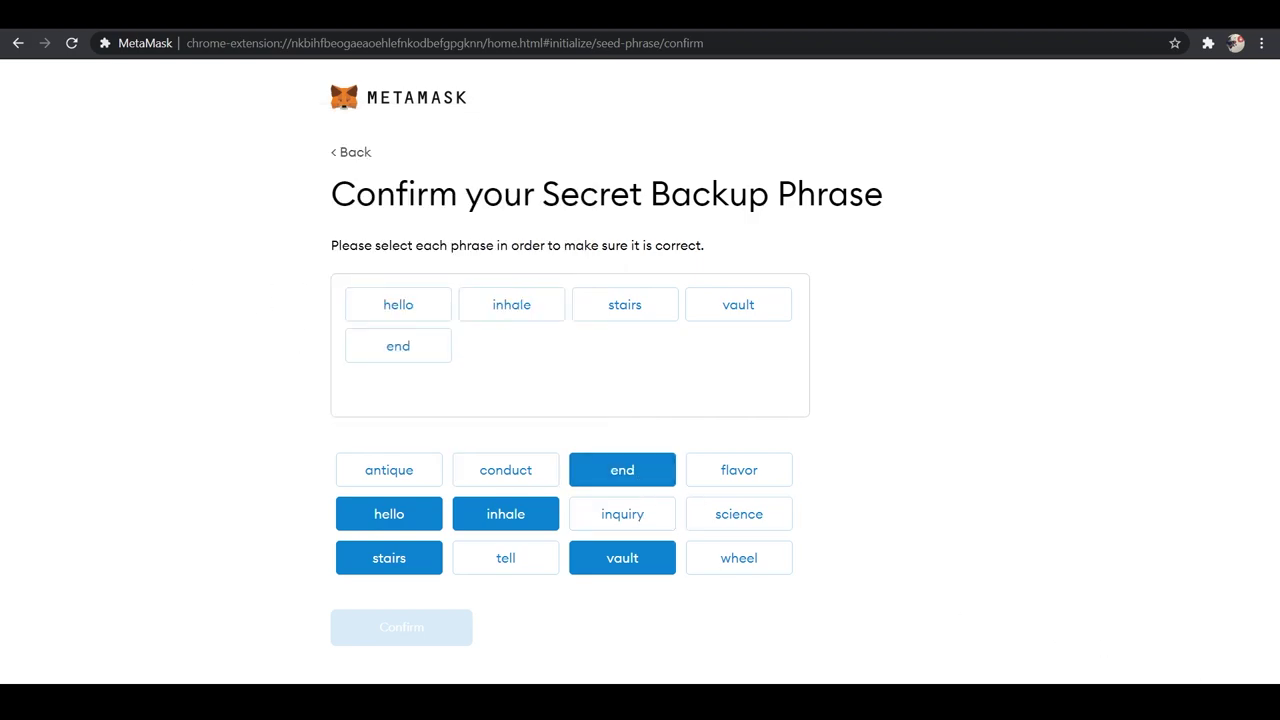
pyautogui.hotkey('alt', 'Tab')
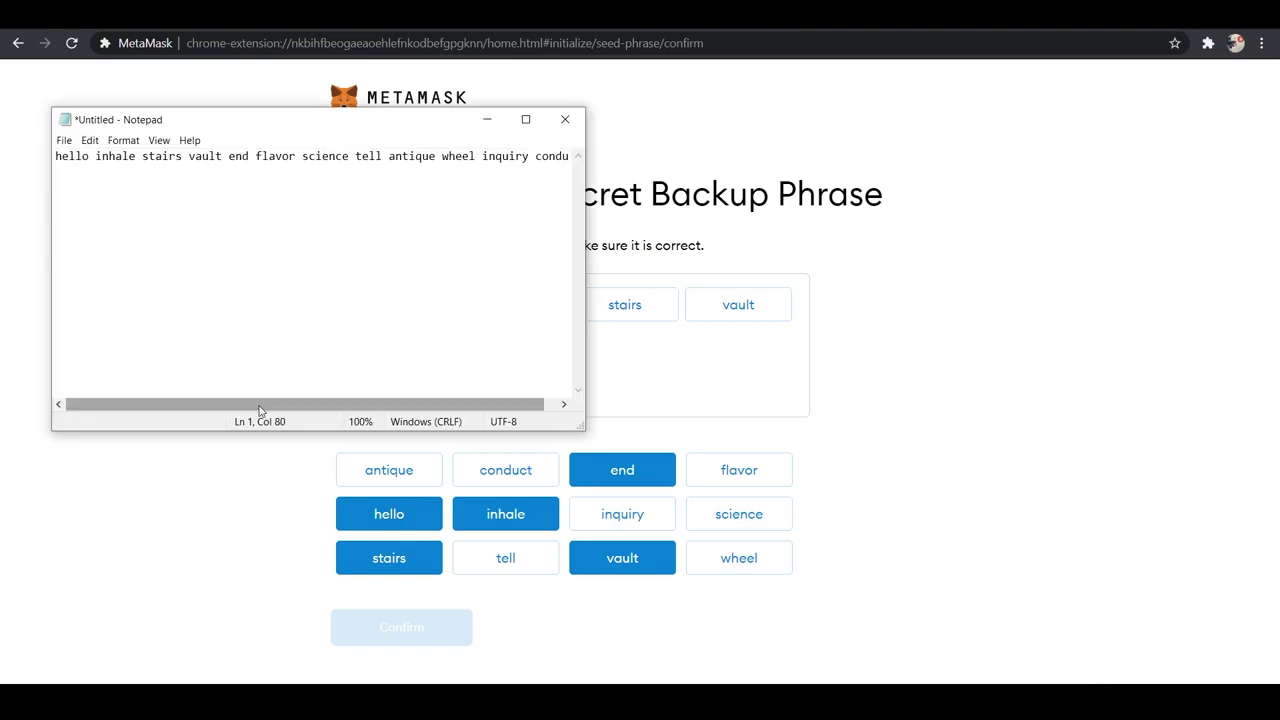
pyautogui.moveTo(260, 406); pyautogui.dragTo(320, 425)
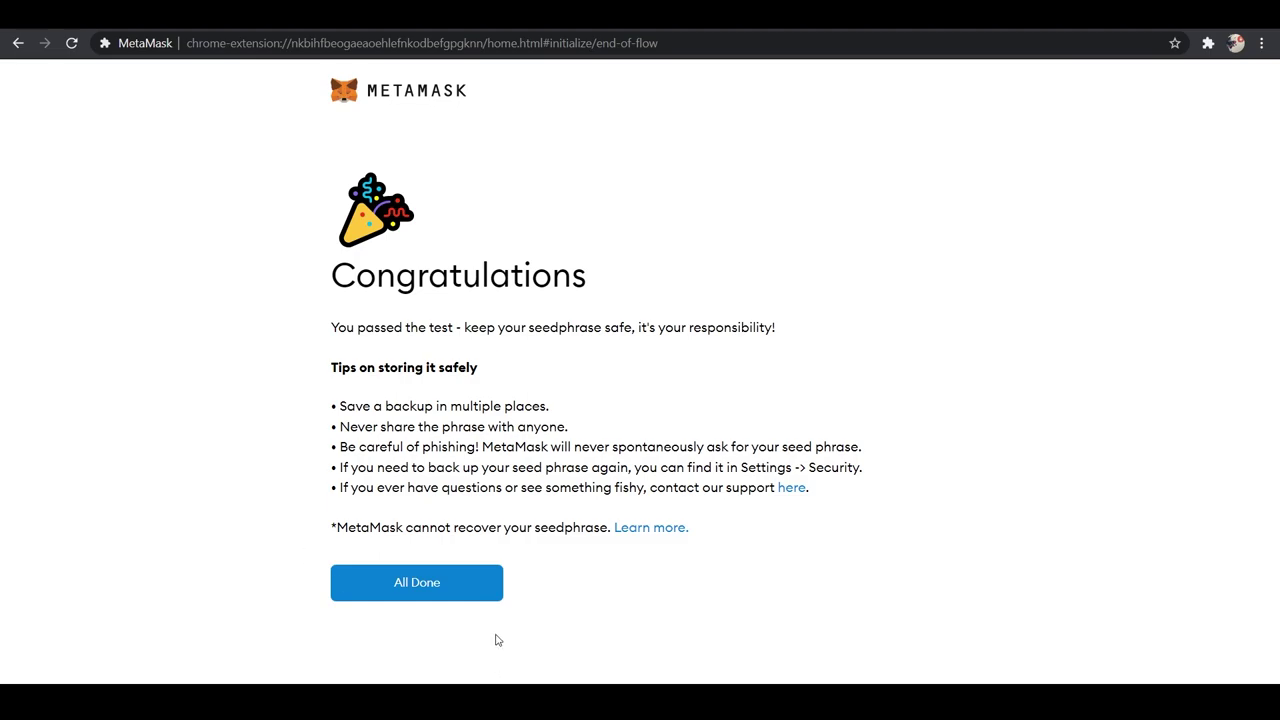
# Finish the wallet setup and dismiss the What's new announcement
pyautogui.click(421, 582)
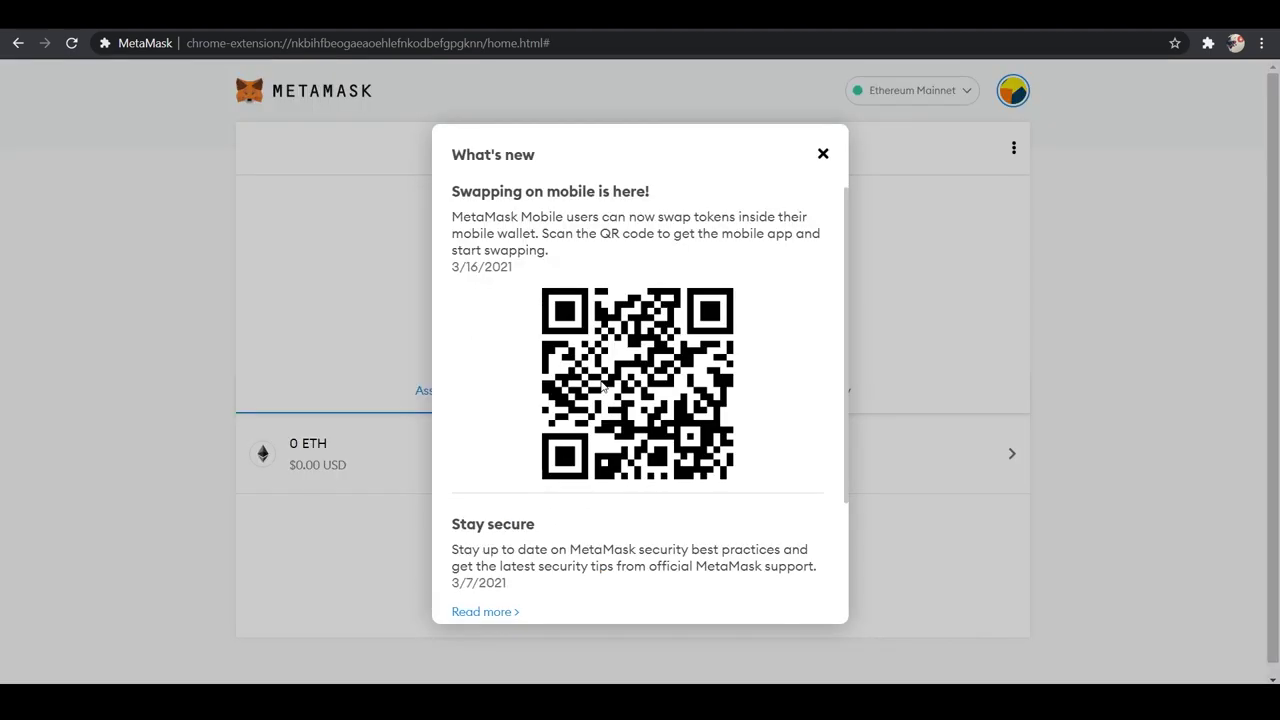
pyautogui.scroll(-2, 604, 390)
pyautogui.scroll(2, 660, 493)
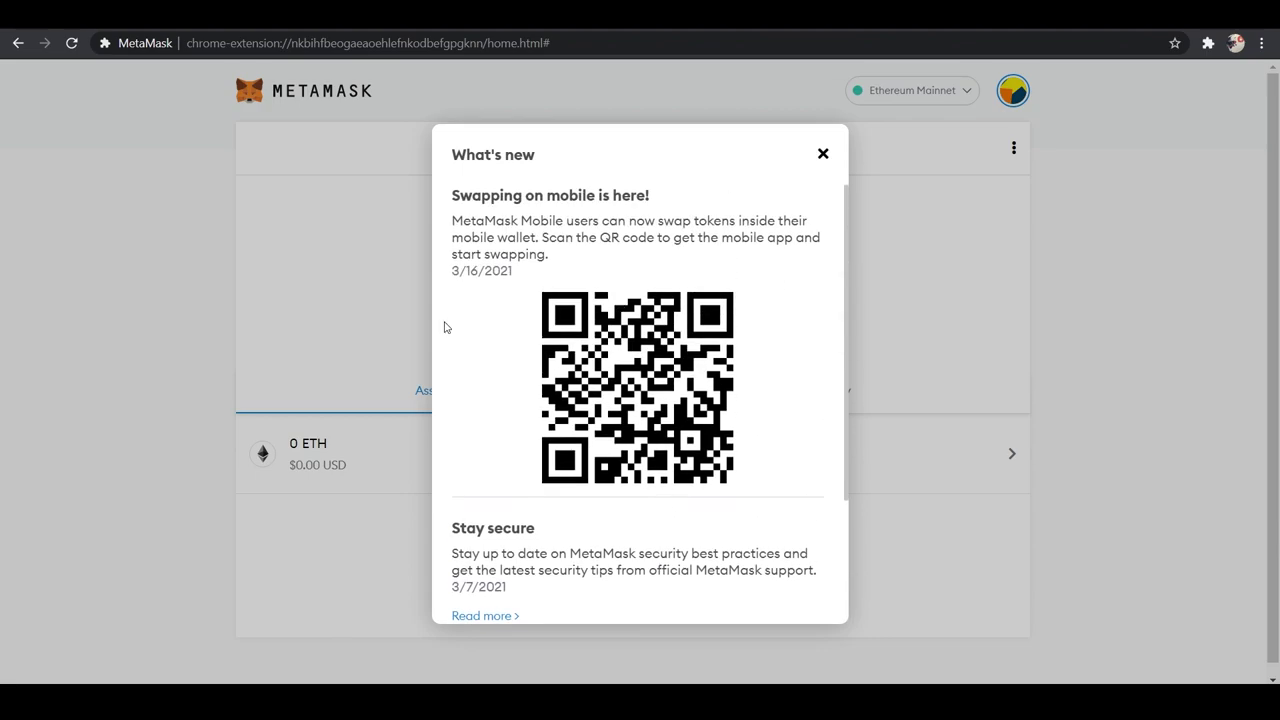
pyautogui.click(823, 154)
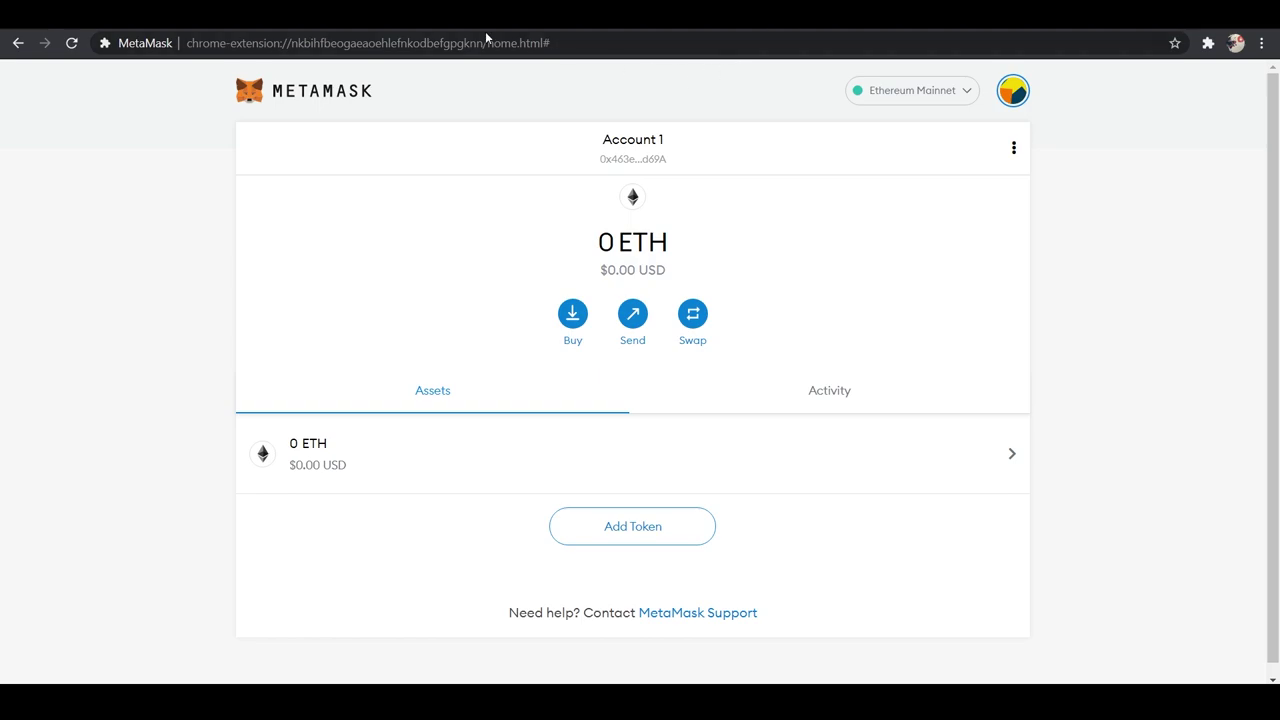
# Set the primary currency to Fiat in the wallet's general settings
pyautogui.click(1014, 148)
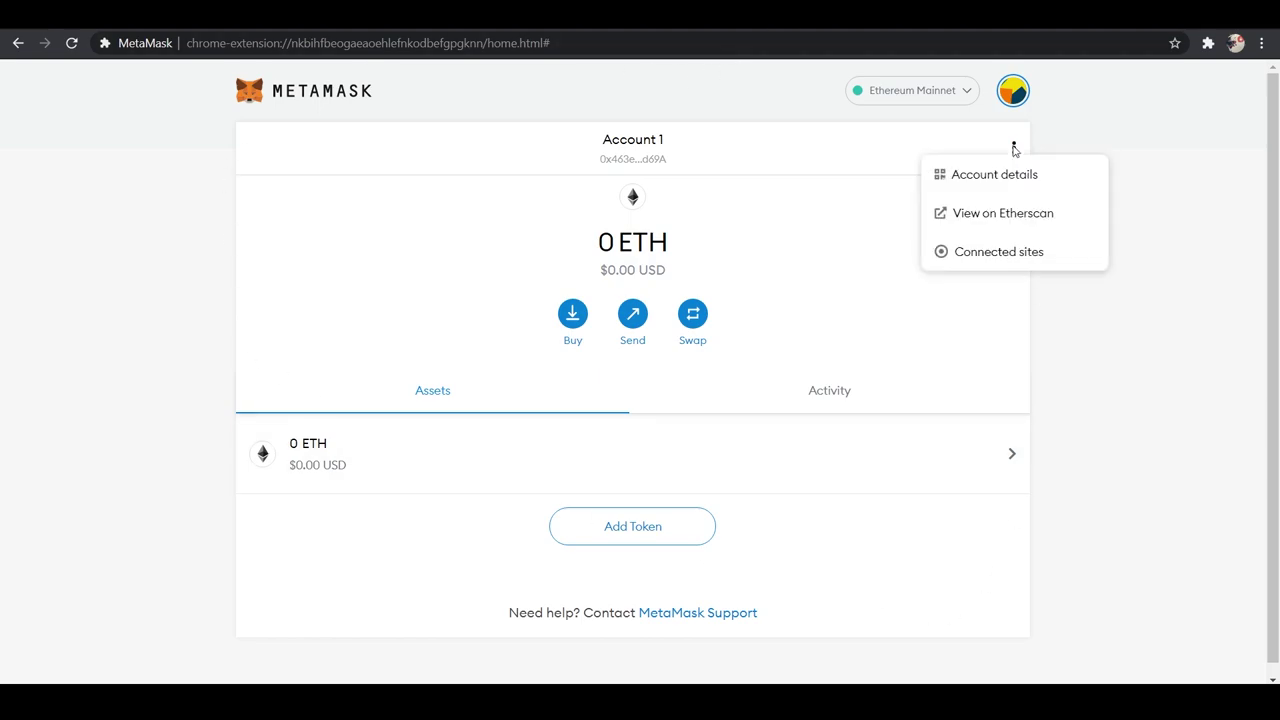
pyautogui.click(1013, 90)
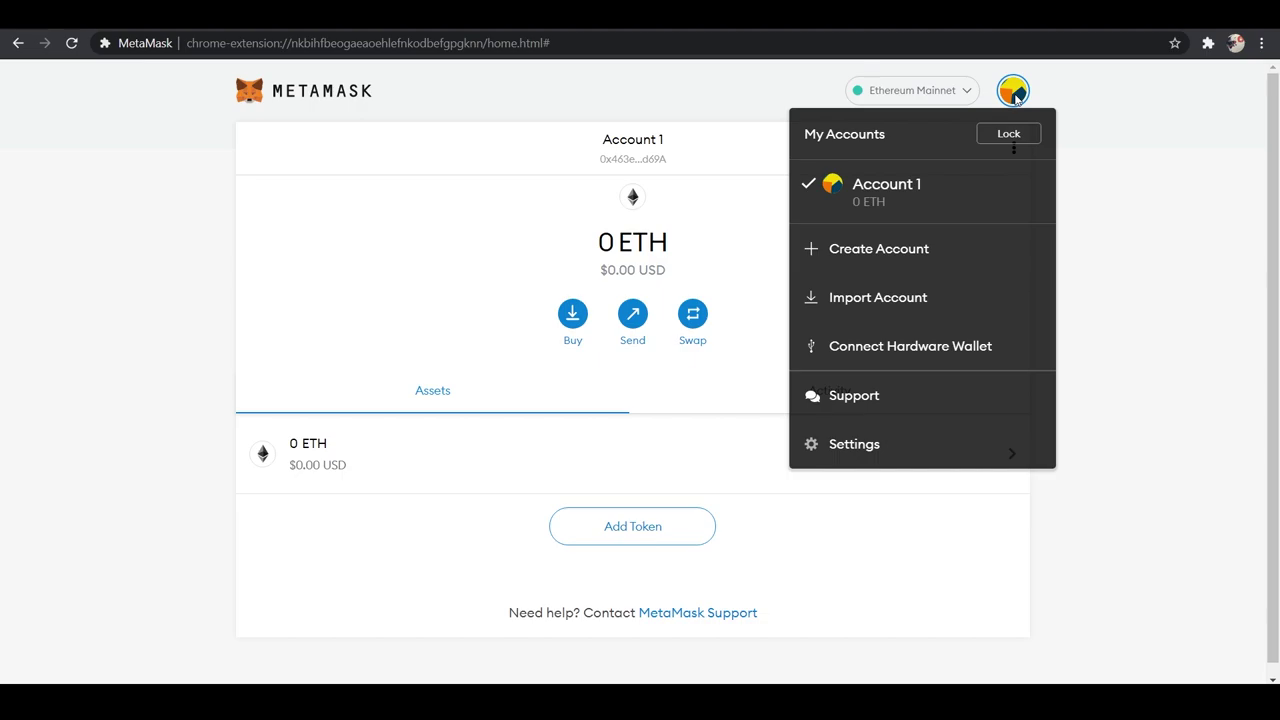
pyautogui.click(856, 445)
pyautogui.scroll(-3, 257, 366)
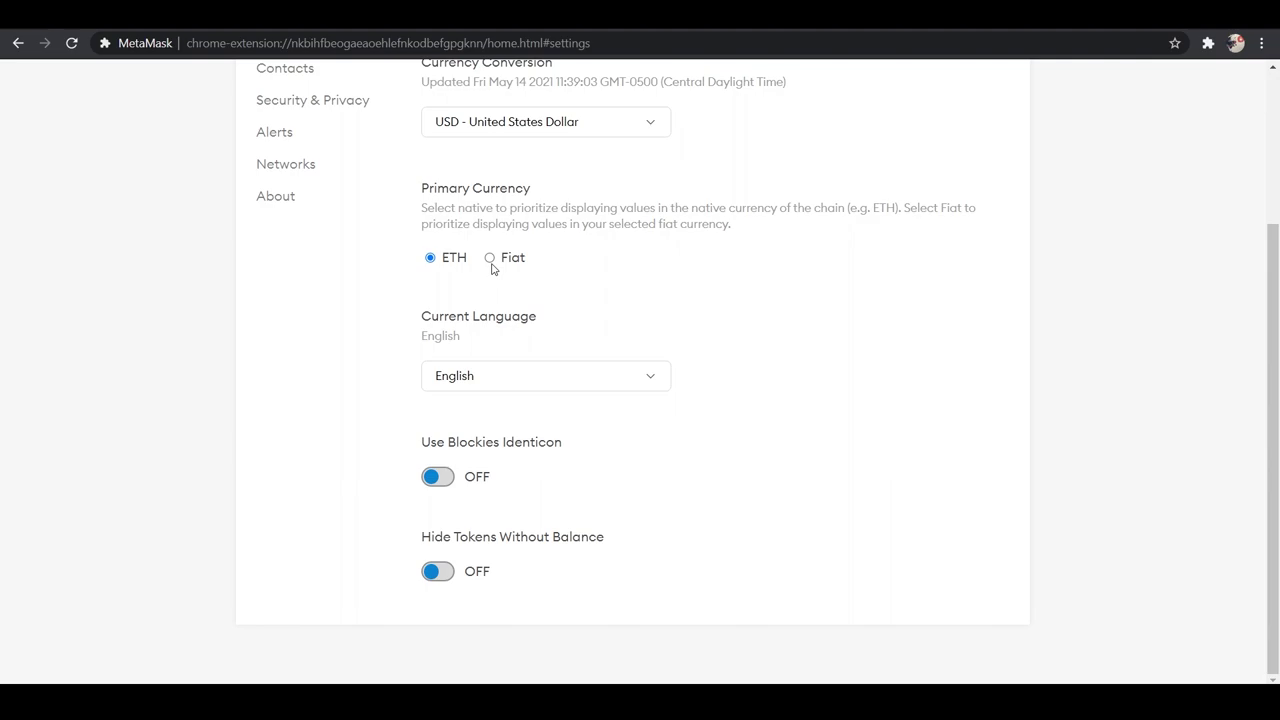
pyautogui.click(490, 259)
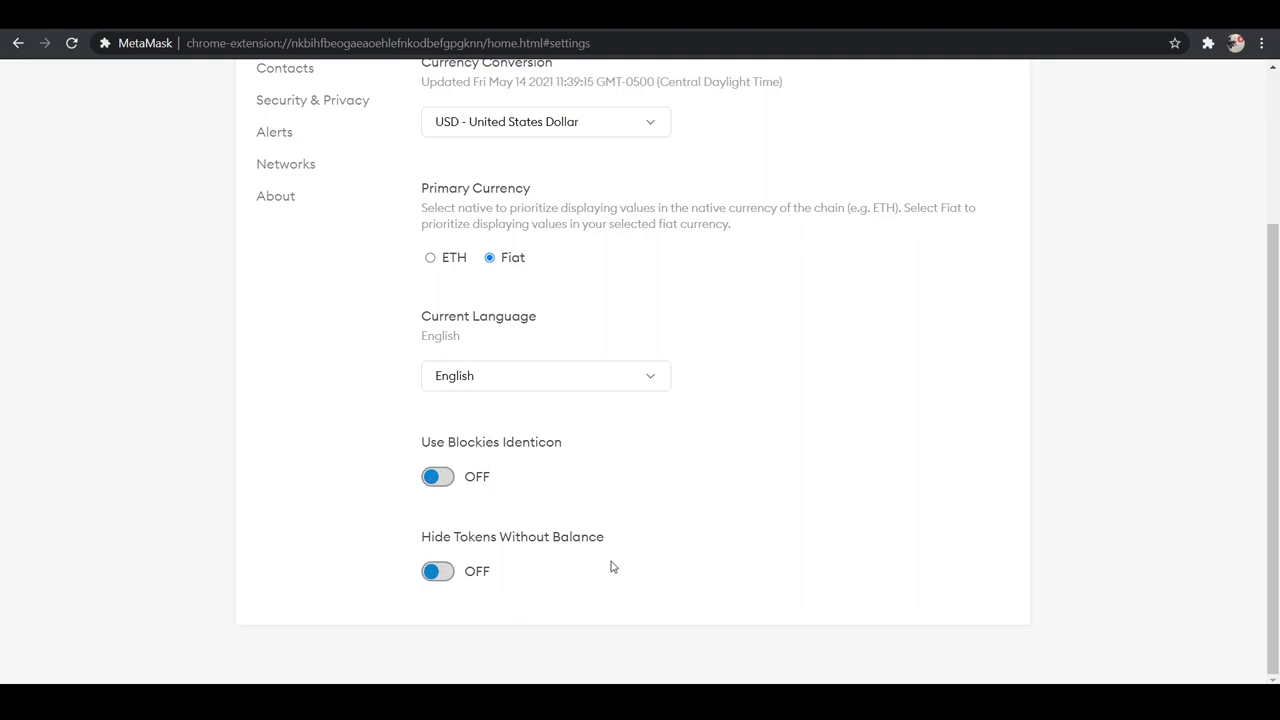
# Turn on Advanced gas controls in the wallet's advanced settings
pyautogui.scroll(3, 375, 440)
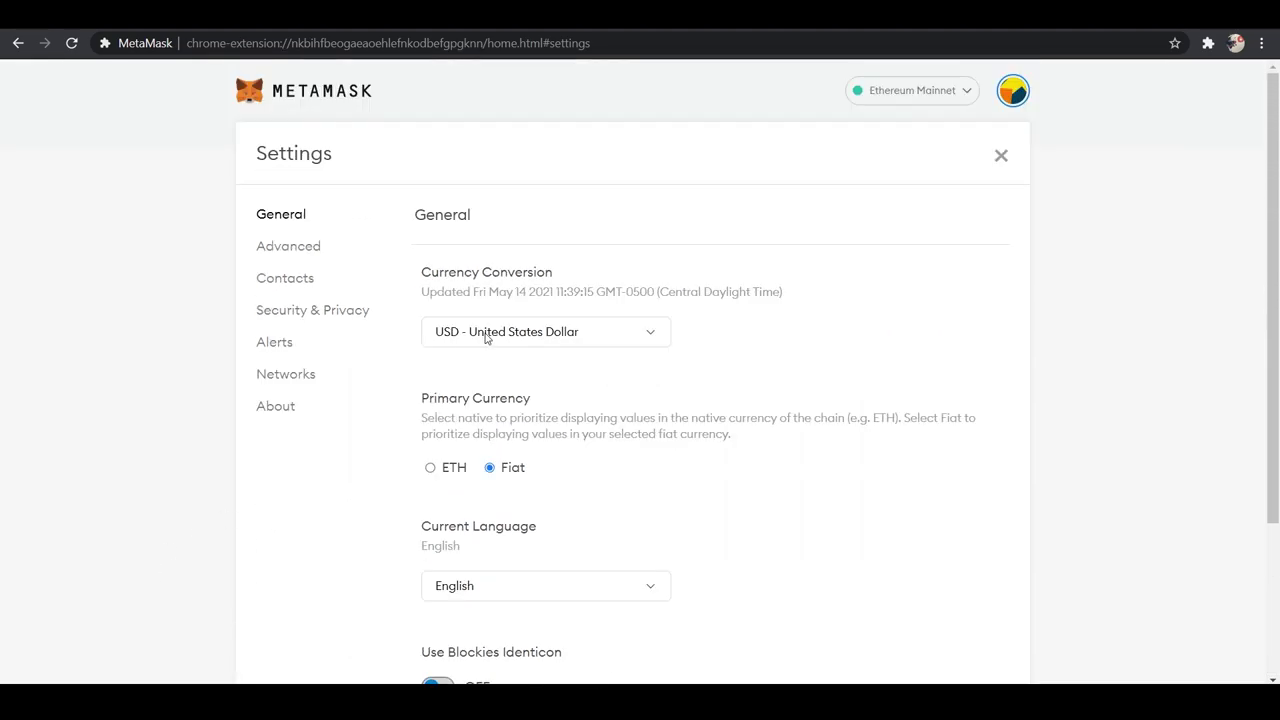
pyautogui.click(278, 248)
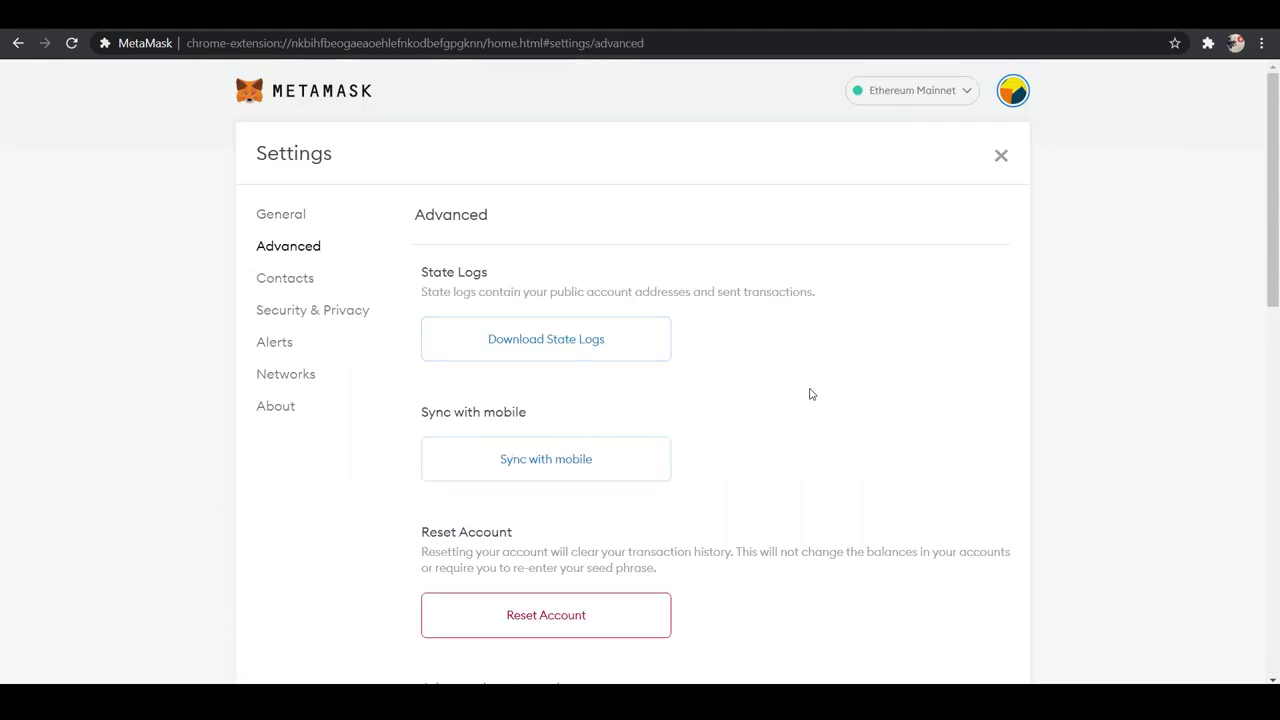
pyautogui.scroll(-4, 890, 370)
pyautogui.scroll(1, 549, 363)
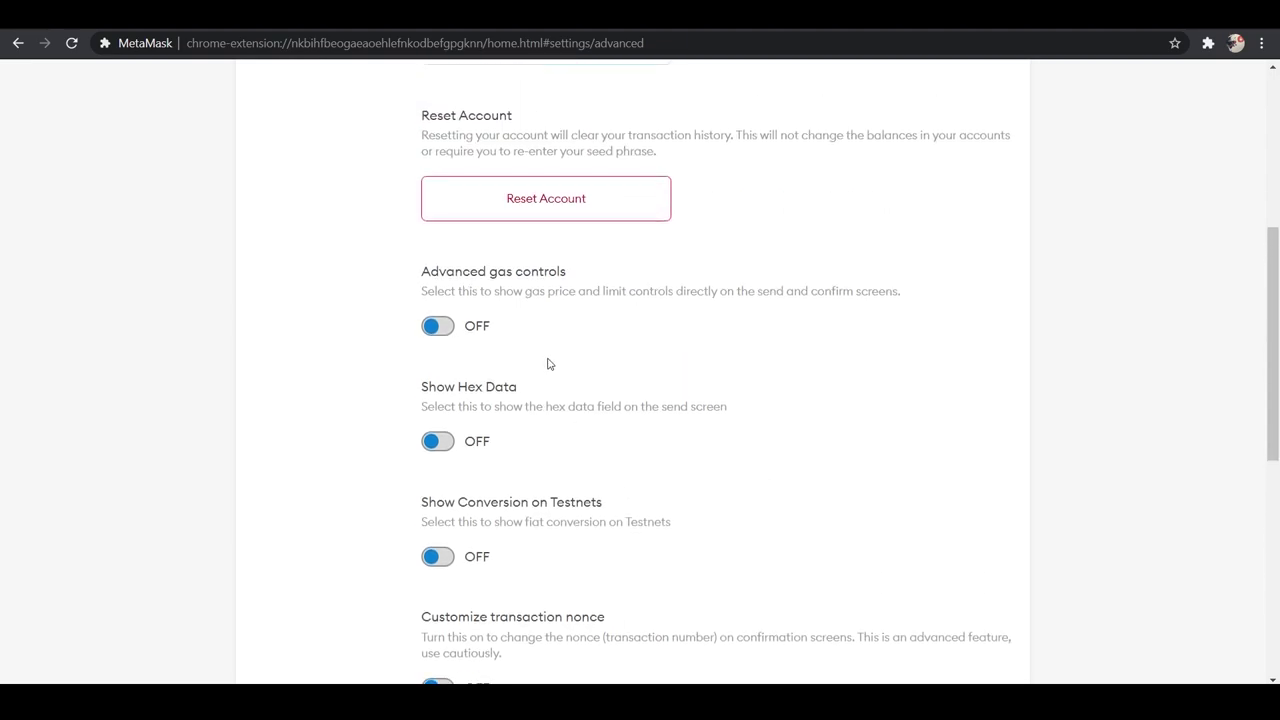
pyautogui.click(438, 326)
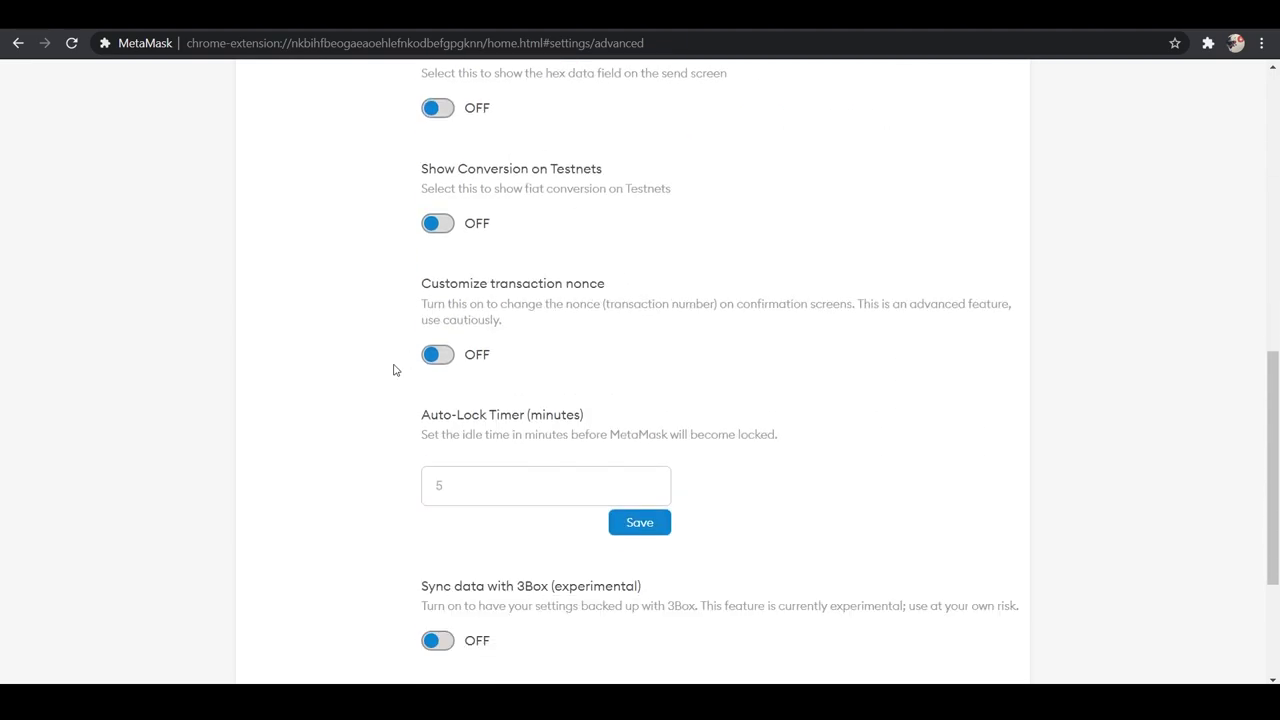
# Look through the remaining advanced settings and the Contacts settings, and return to the general settings
pyautogui.scroll(-3, 397, 510)
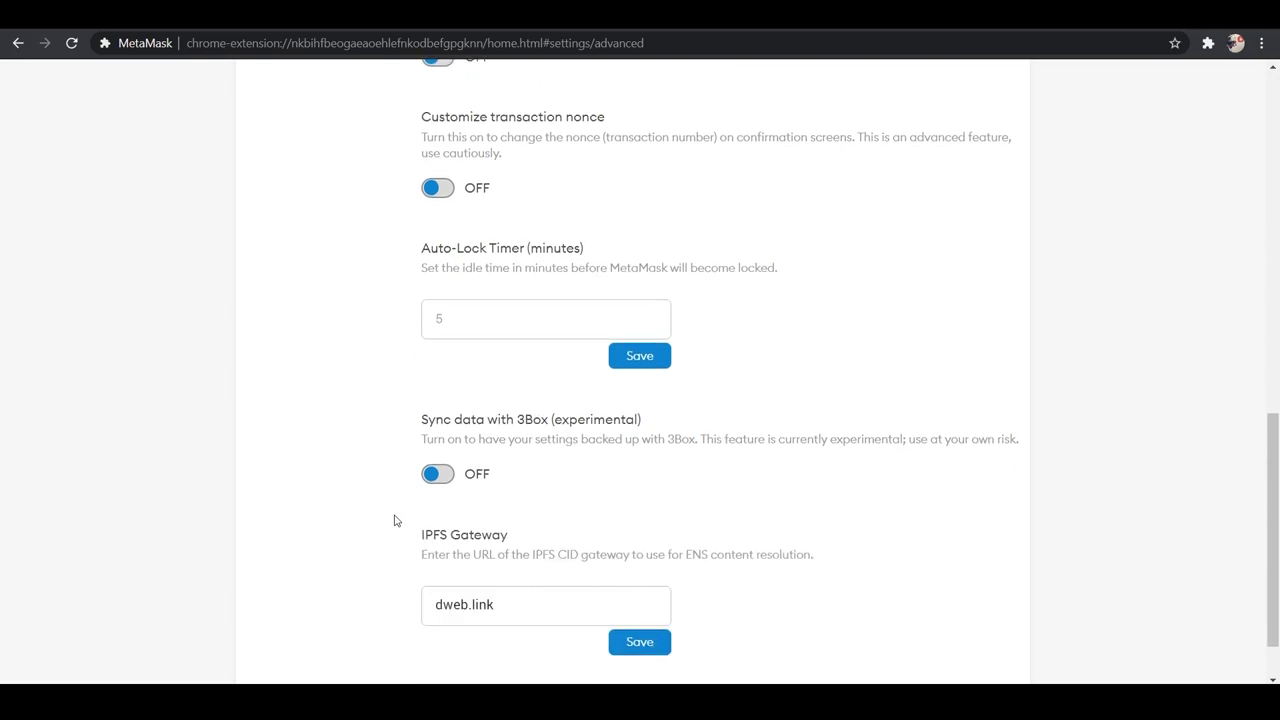
pyautogui.scroll(10, 395, 518)
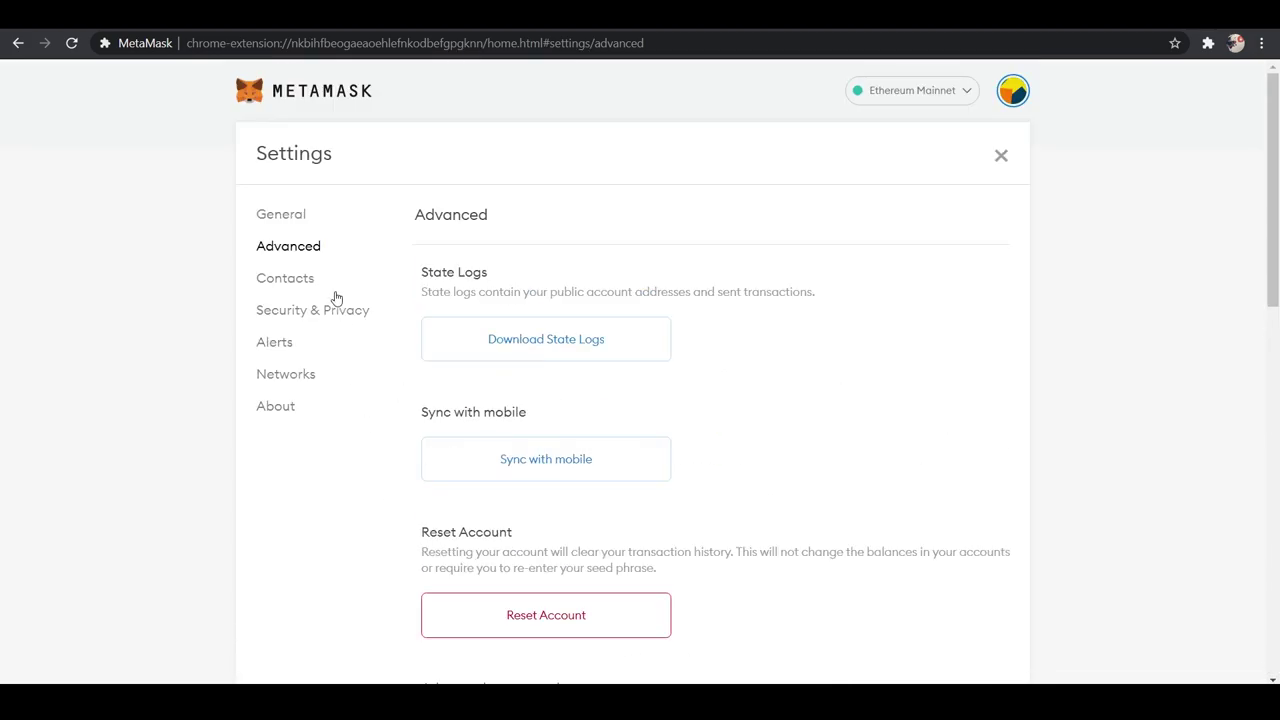
pyautogui.click(300, 282)
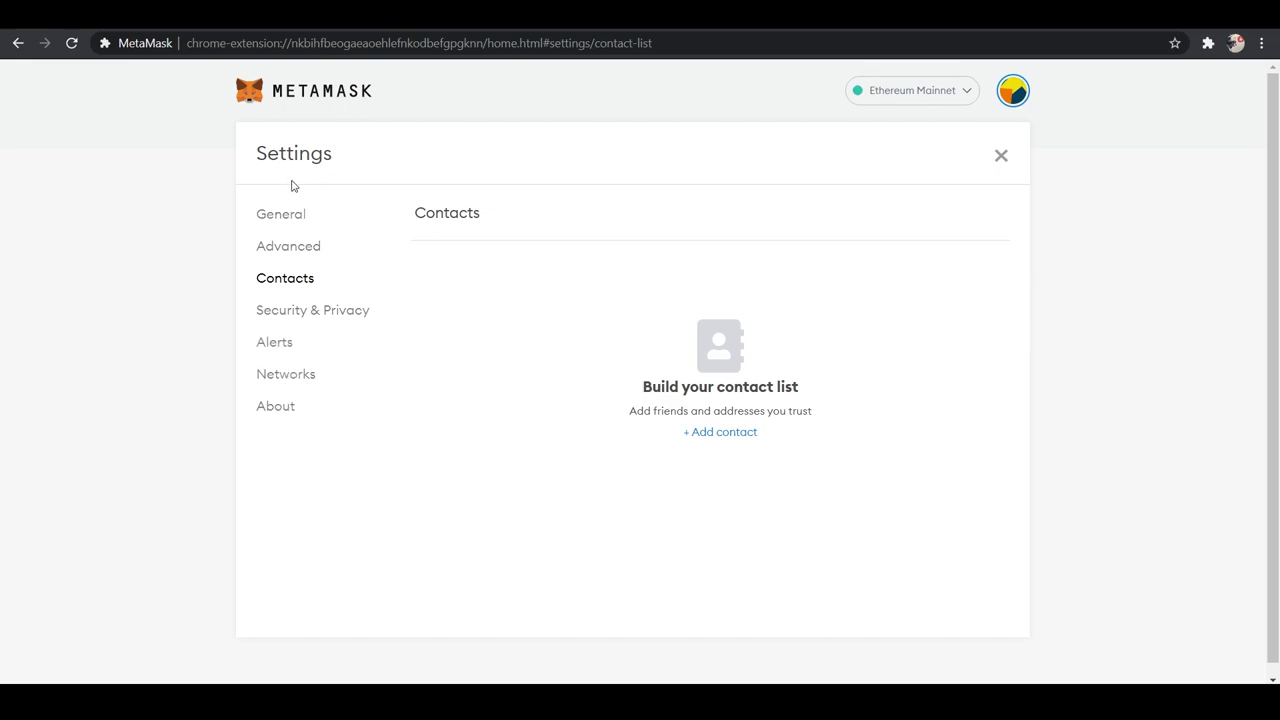
pyautogui.click(291, 216)
# Review the account options and the network list, keep Ethereum Mainnet selected, and close the settings
pyautogui.click(1013, 90)
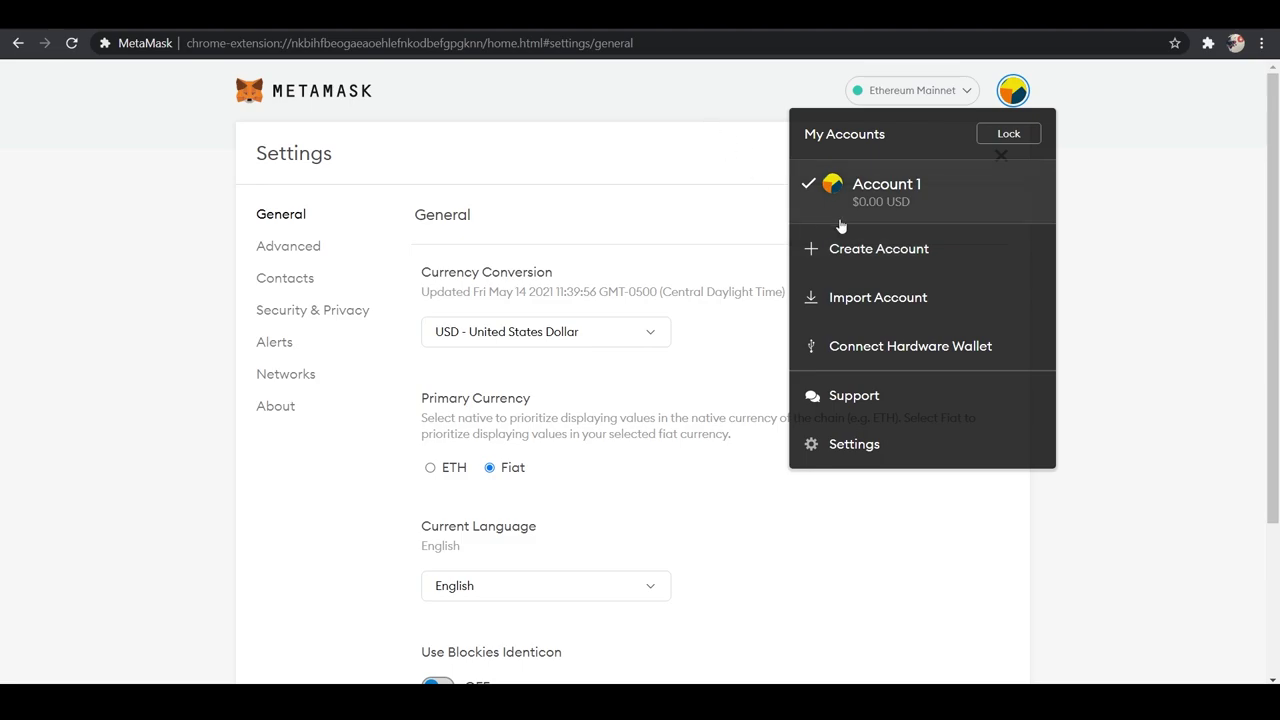
pyautogui.click(729, 161)
pyautogui.click(966, 93)
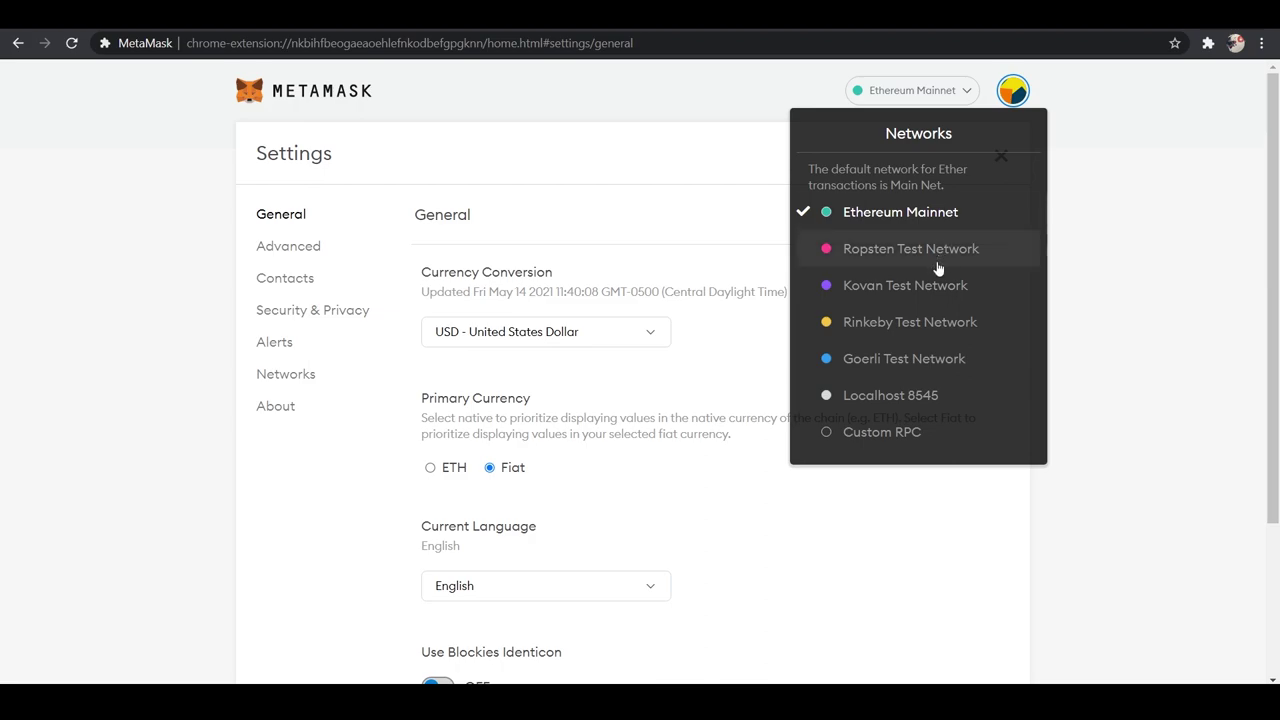
pyautogui.click(924, 212)
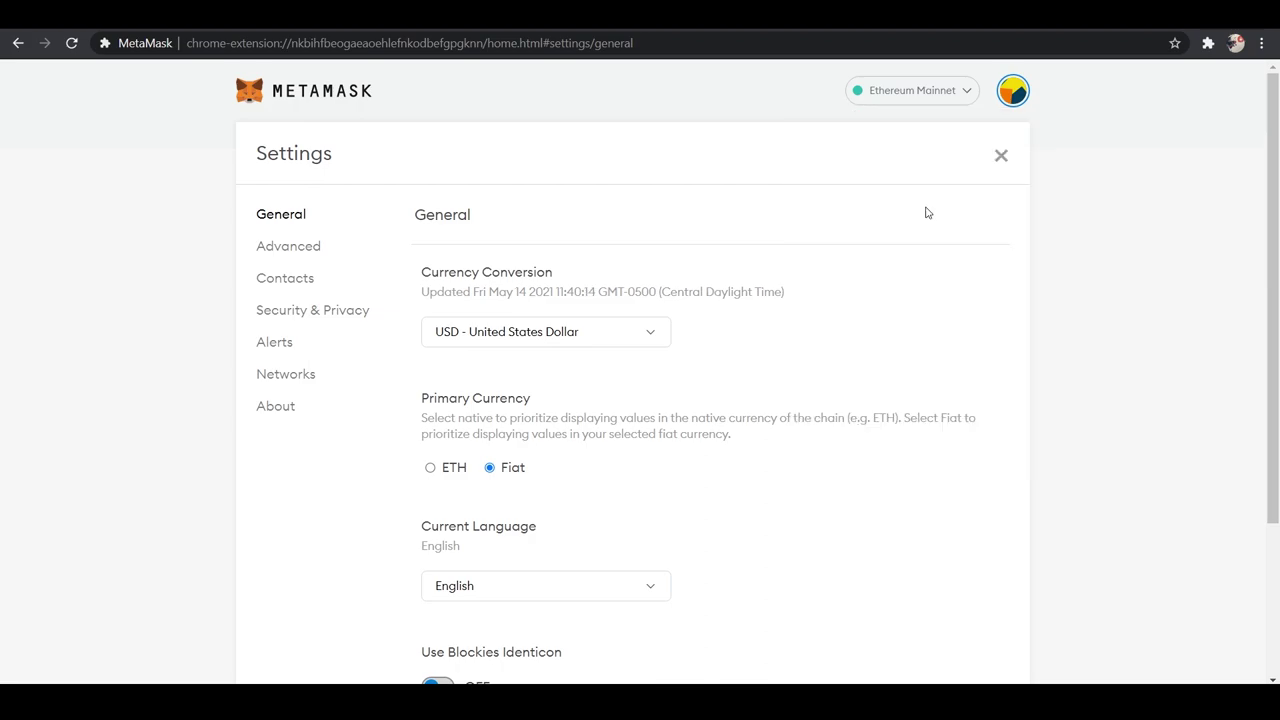
pyautogui.click(1002, 155)
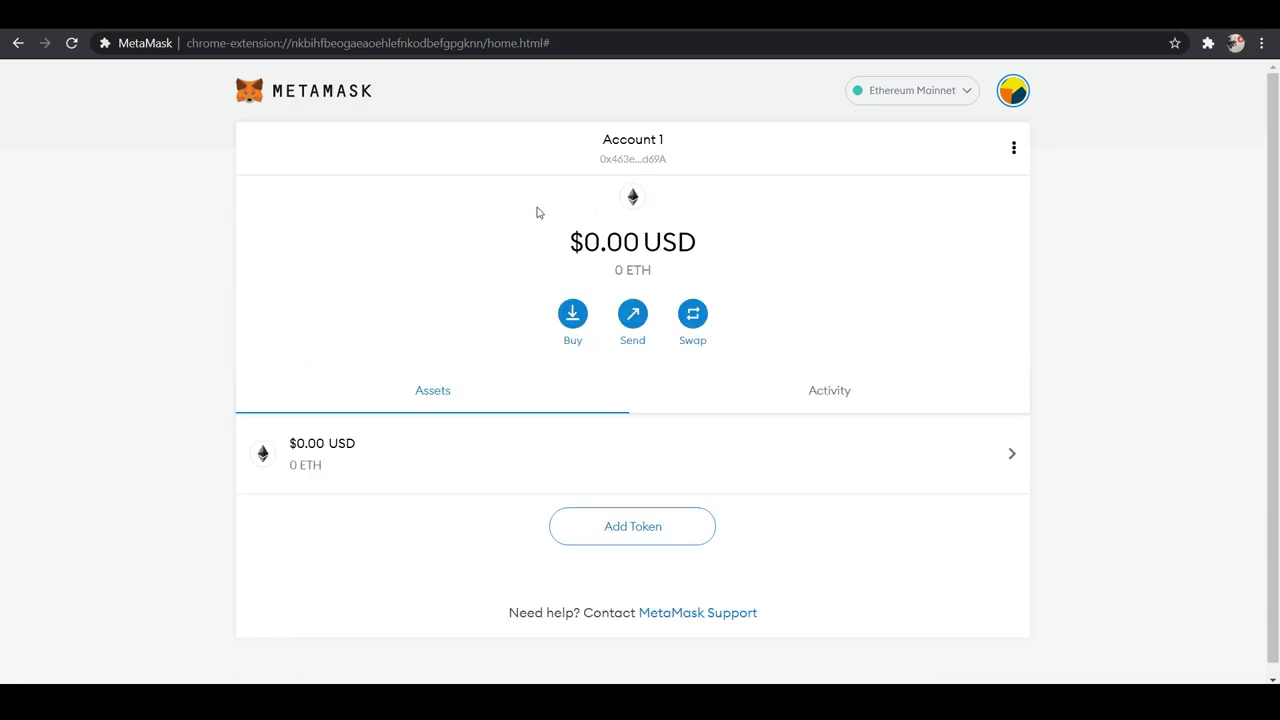
# Start adding a token, search the token list for "celo", and clear the search
pyautogui.click(631, 532)
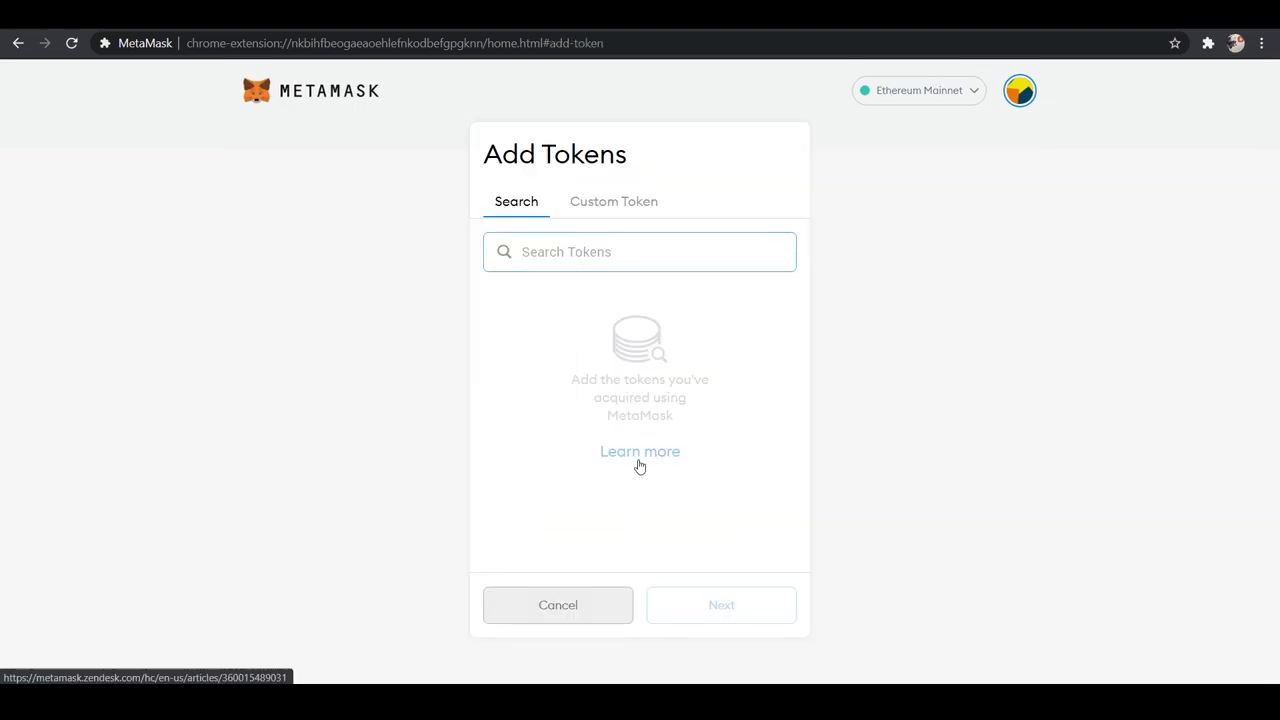
pyautogui.write('celo')
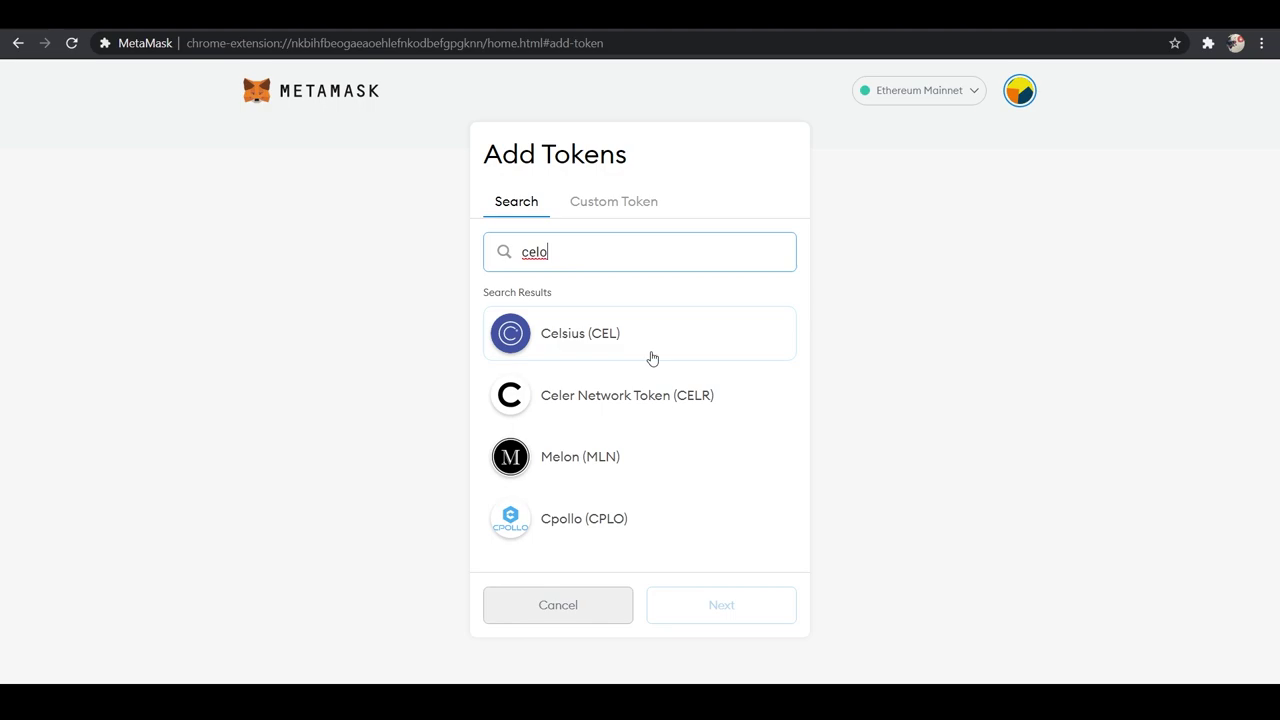
pyautogui.press('BackSpace')
pyautogui.press('BackSpace')
pyautogui.press('BackSpace')
pyautogui.press('BackSpace')
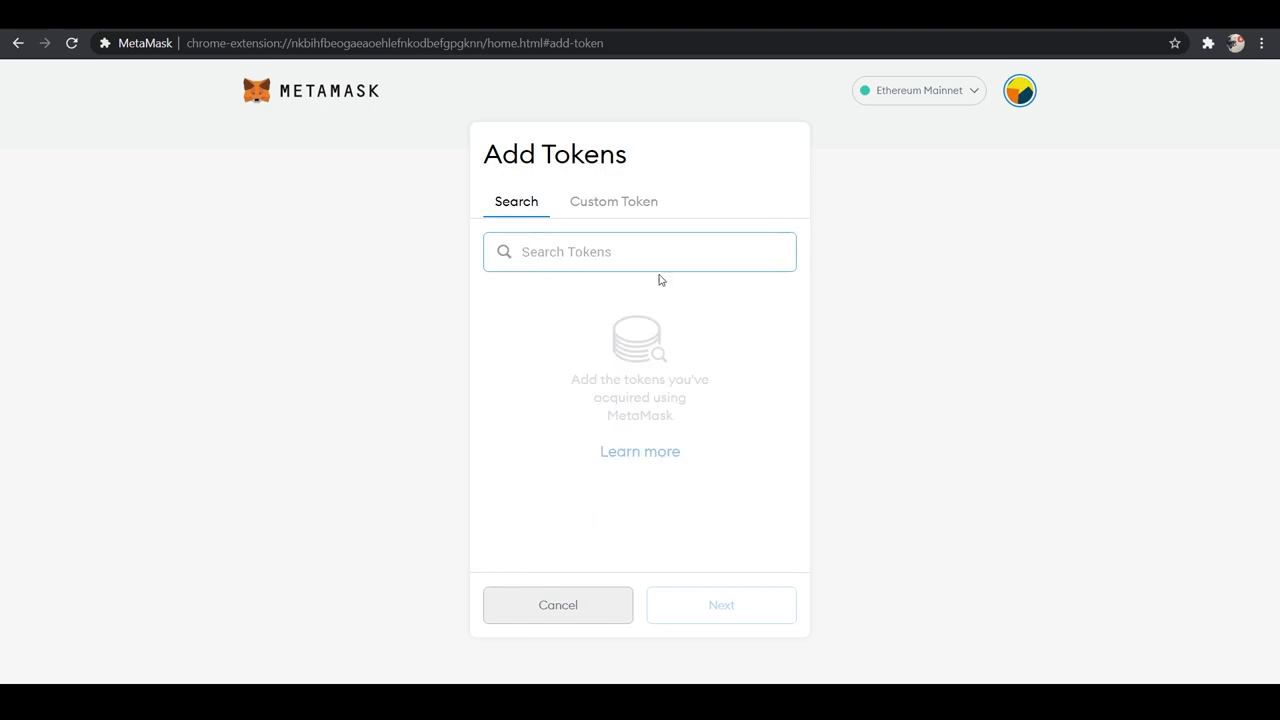
# Find Graph Token (GRT) by searching for "grt", add it to the wallet, and return to the account's asset list
pyautogui.write('grt')
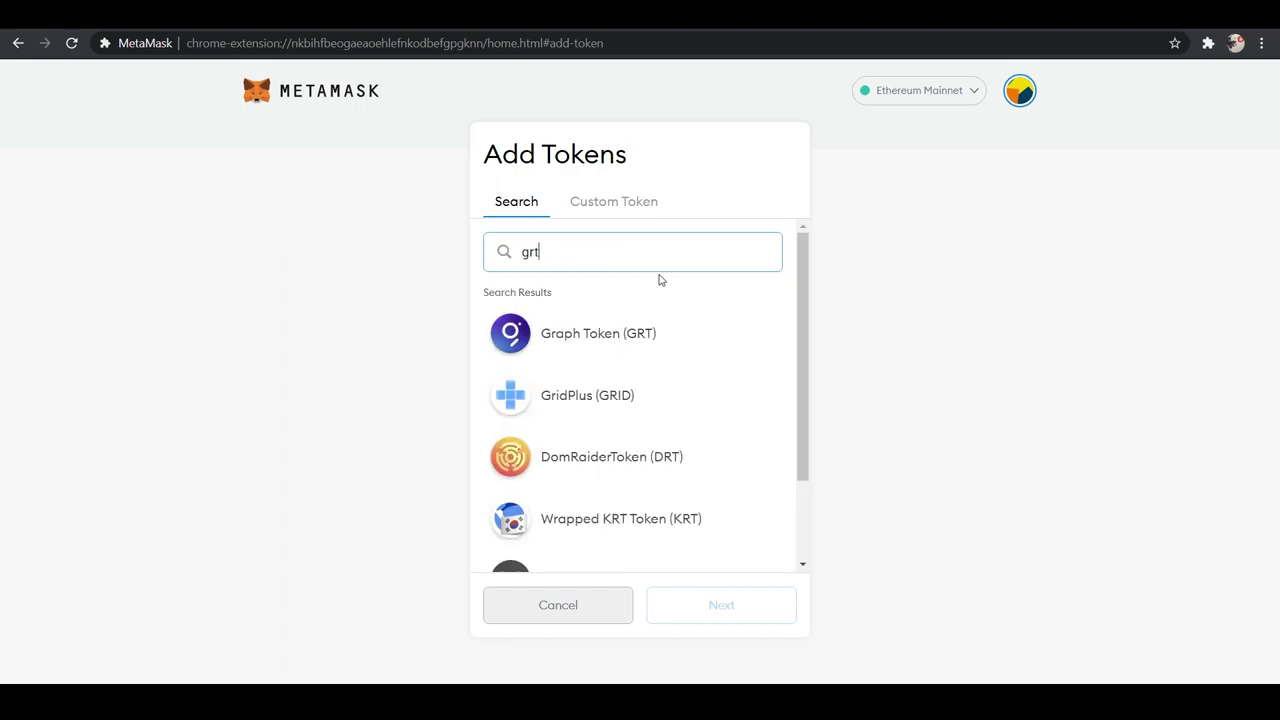
pyautogui.click(603, 348)
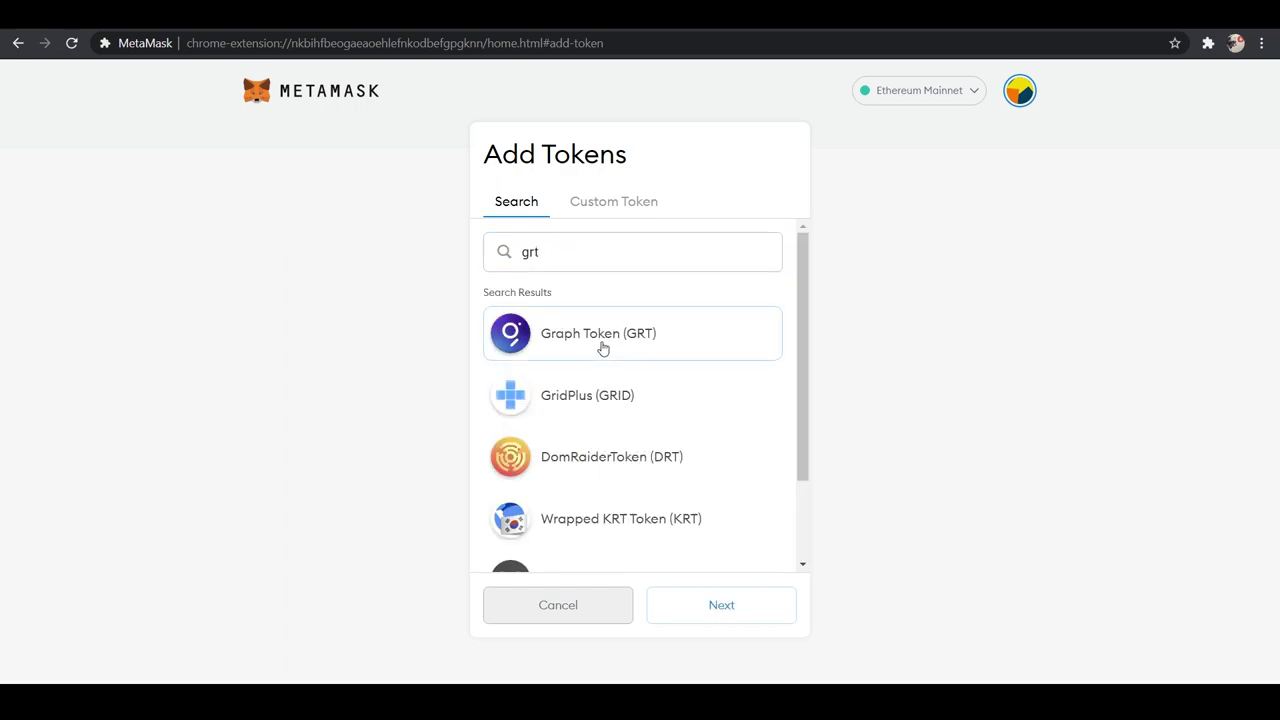
pyautogui.click(709, 607)
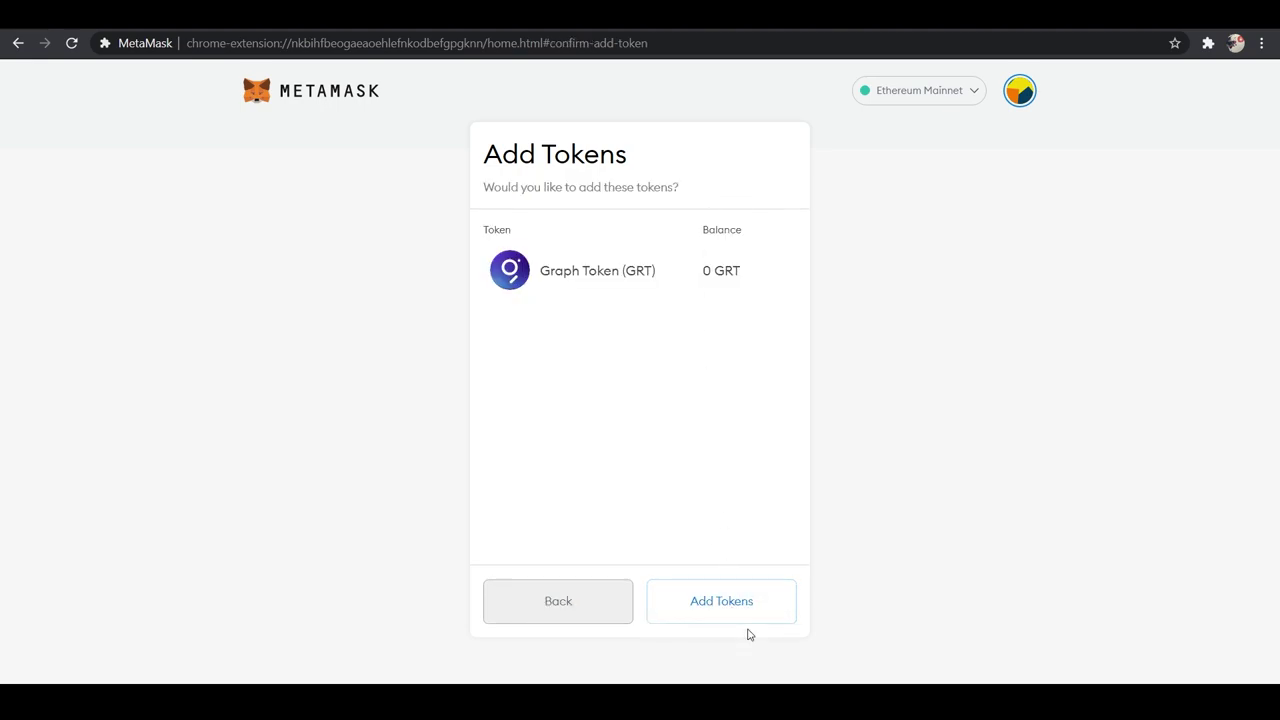
pyautogui.click(749, 614)
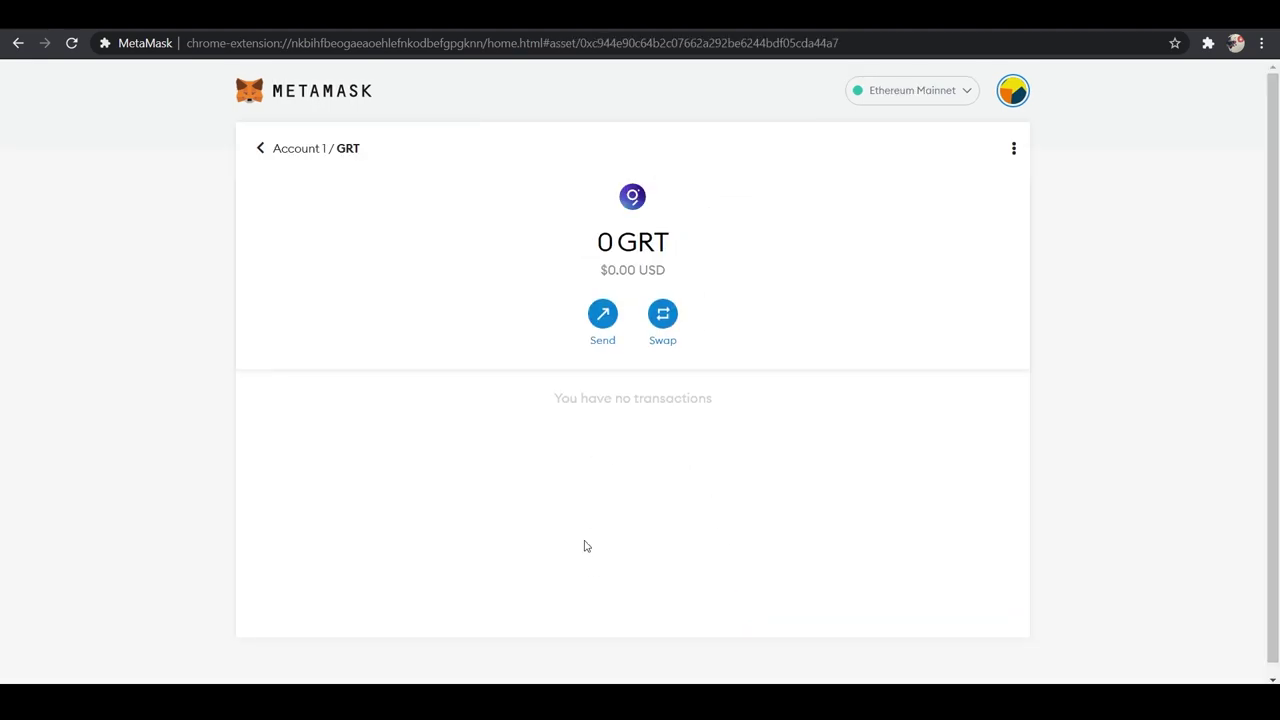
pyautogui.click(275, 149)
pyautogui.scroll(-1, 323, 551)
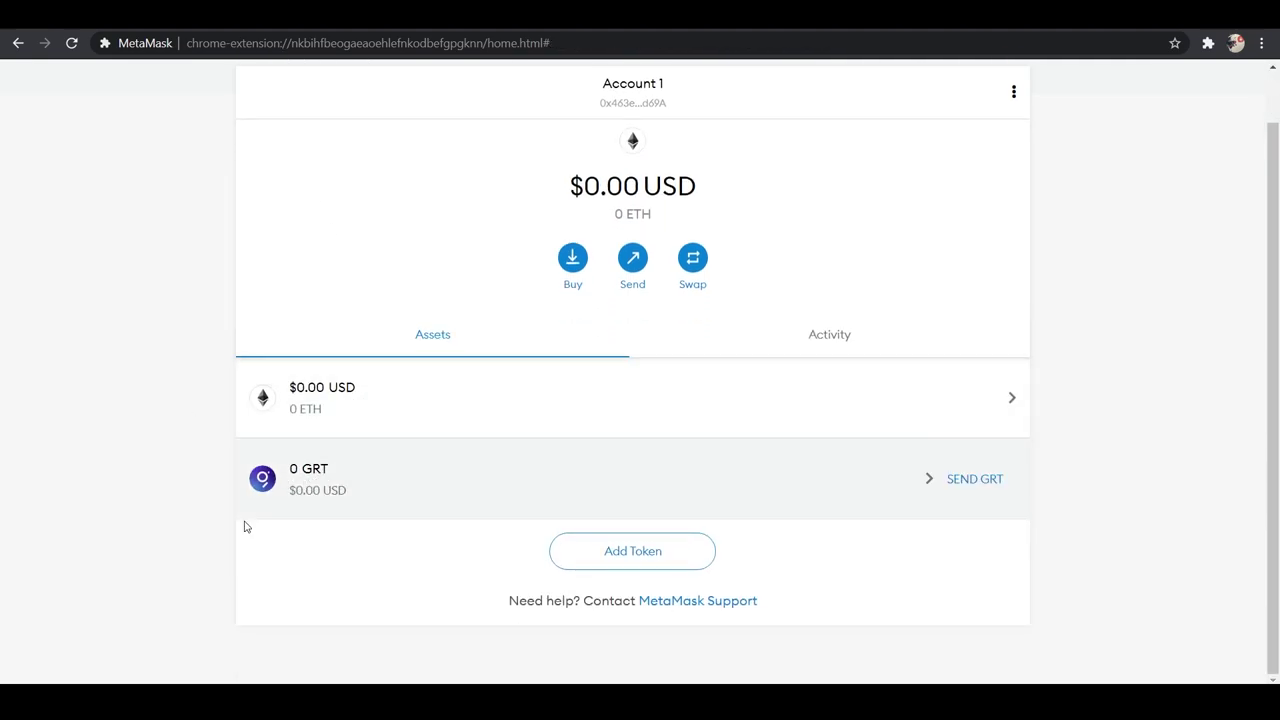
# View the recipient page for sending GRT and return to the asset list without sending anything
pyautogui.click(977, 479)
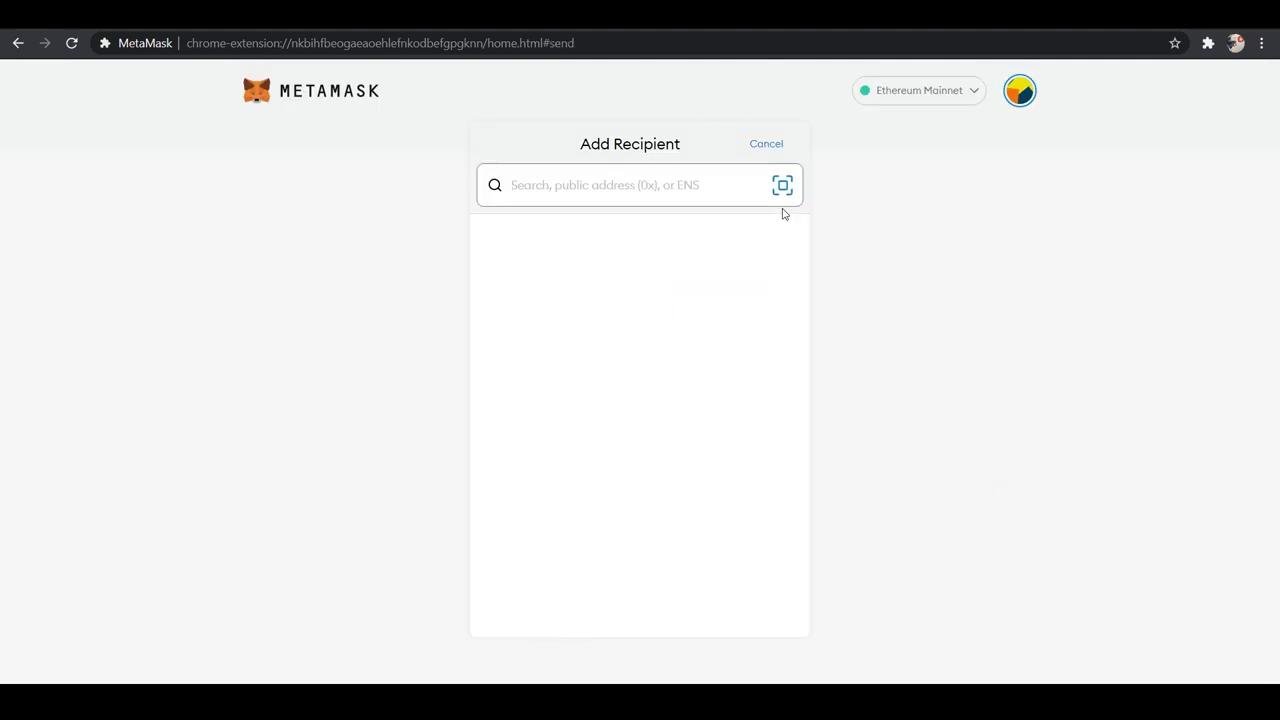
pyautogui.hotkey('alt', 'Left')
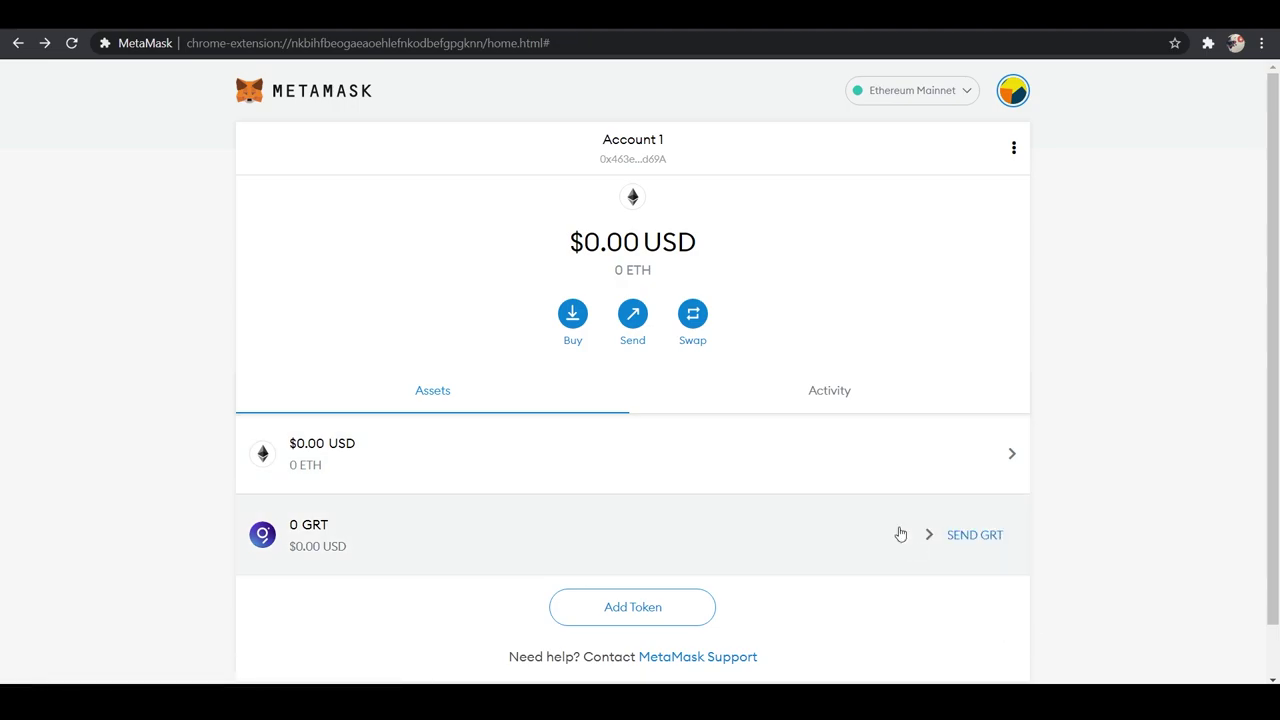
pyautogui.scroll(-1, 897, 531)
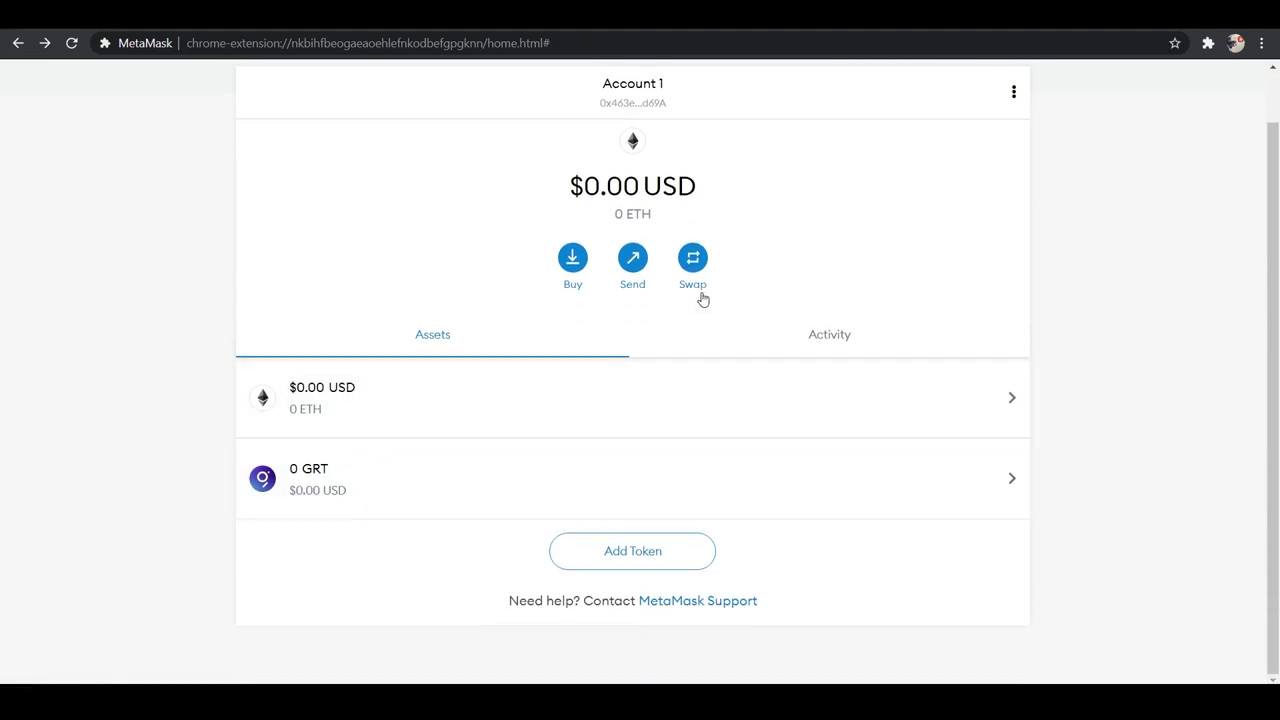
# Review the options for buying or depositing Ether and close the dialog
pyautogui.click(586, 264)
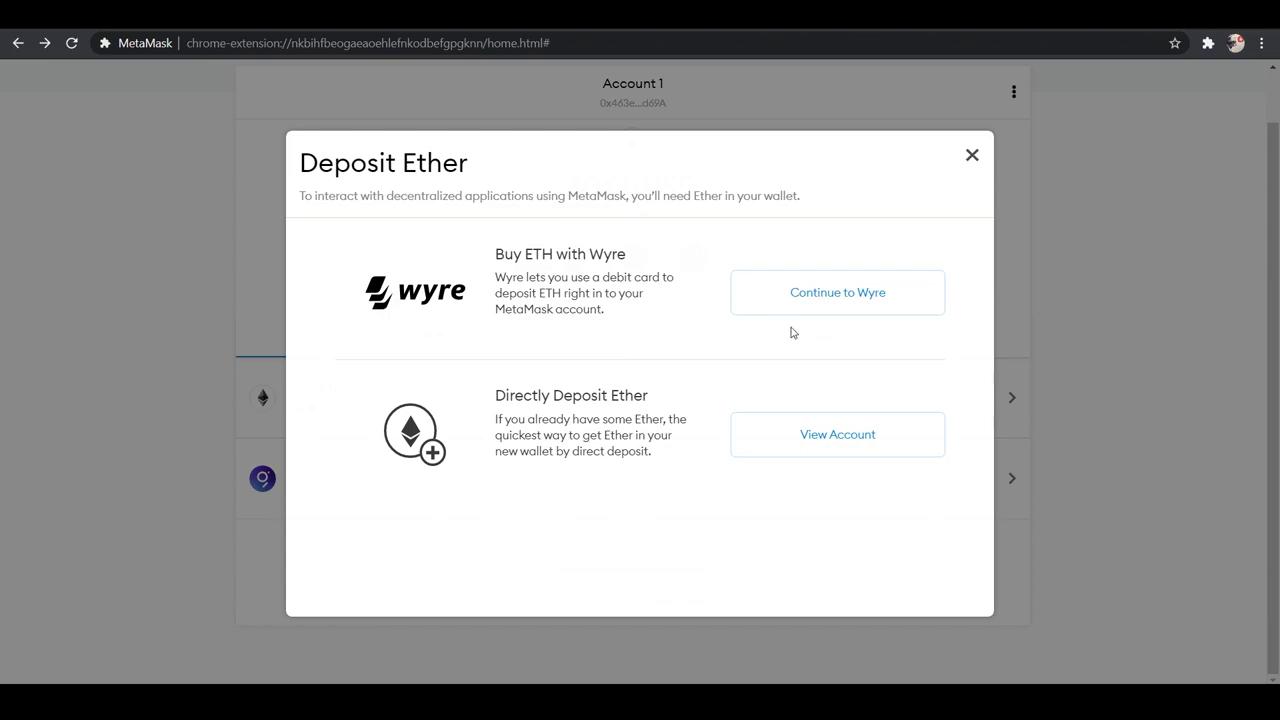
pyautogui.click(972, 157)
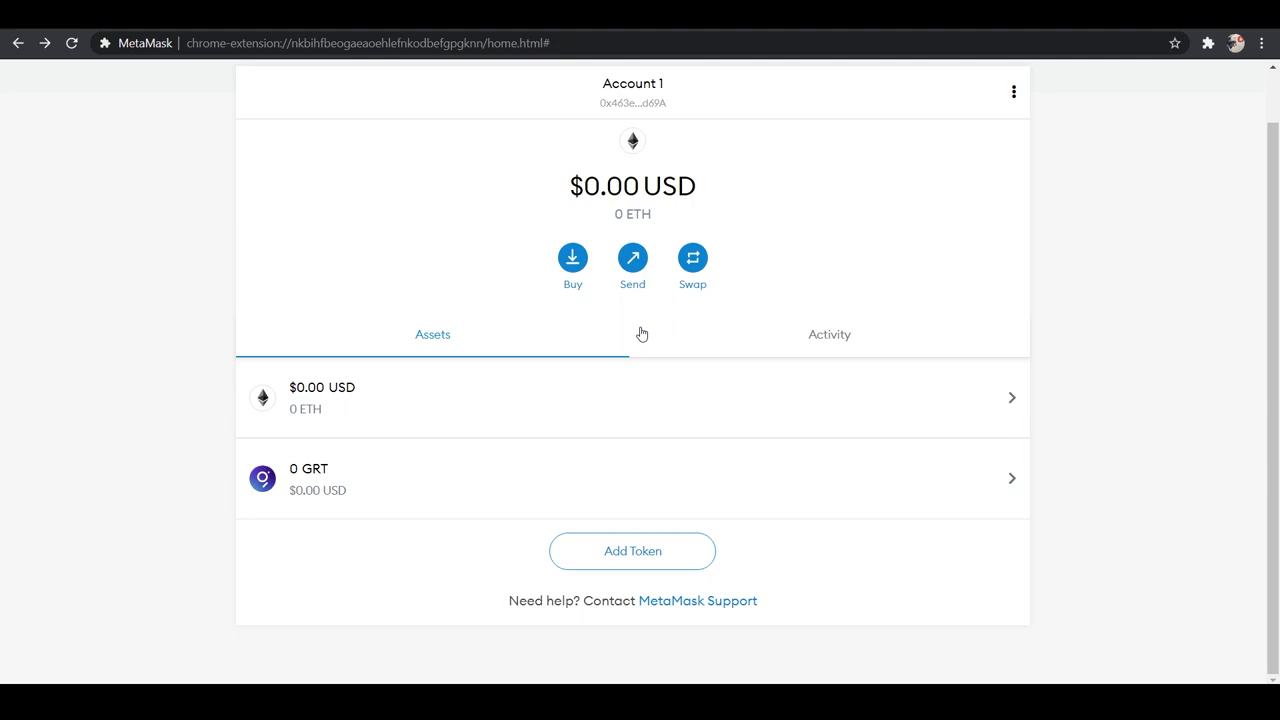
pyautogui.scroll(1, 640, 340)
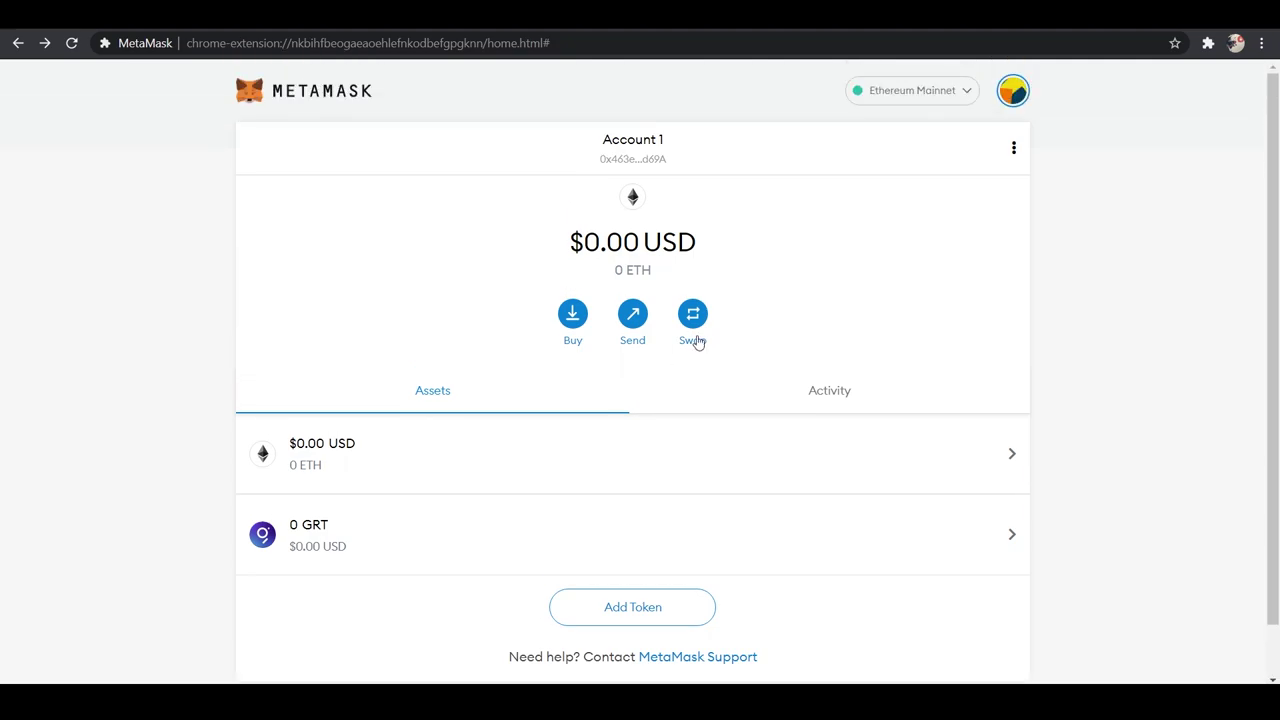
# Review the quote and estimated network fee for swapping 1 ETH to UNI, and cancel the swap
pyautogui.click(693, 318)
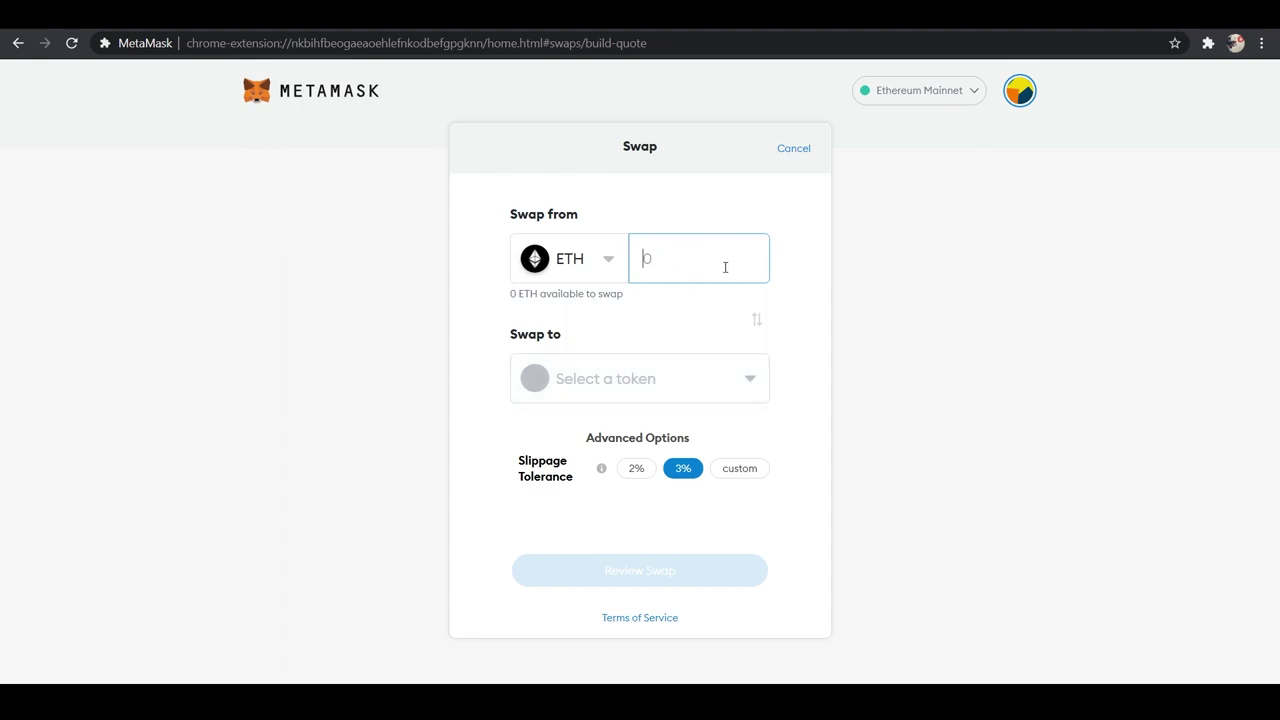
pyautogui.write('1')
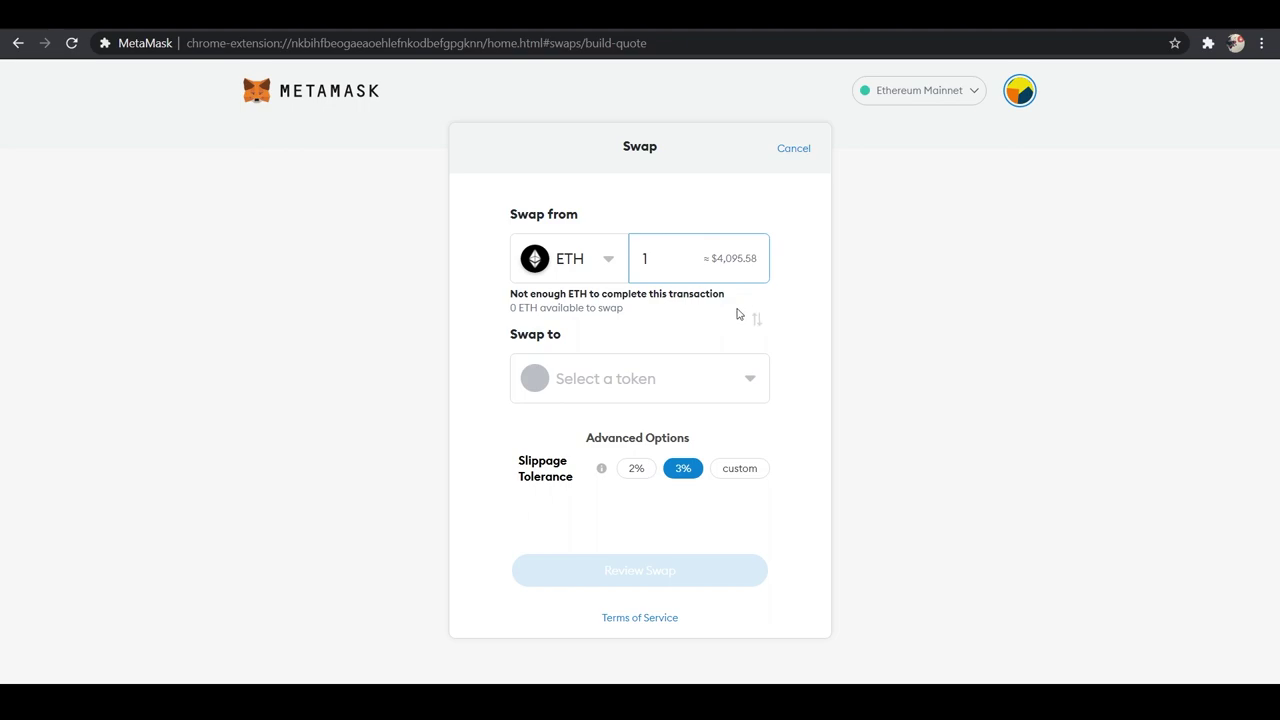
pyautogui.click(680, 380)
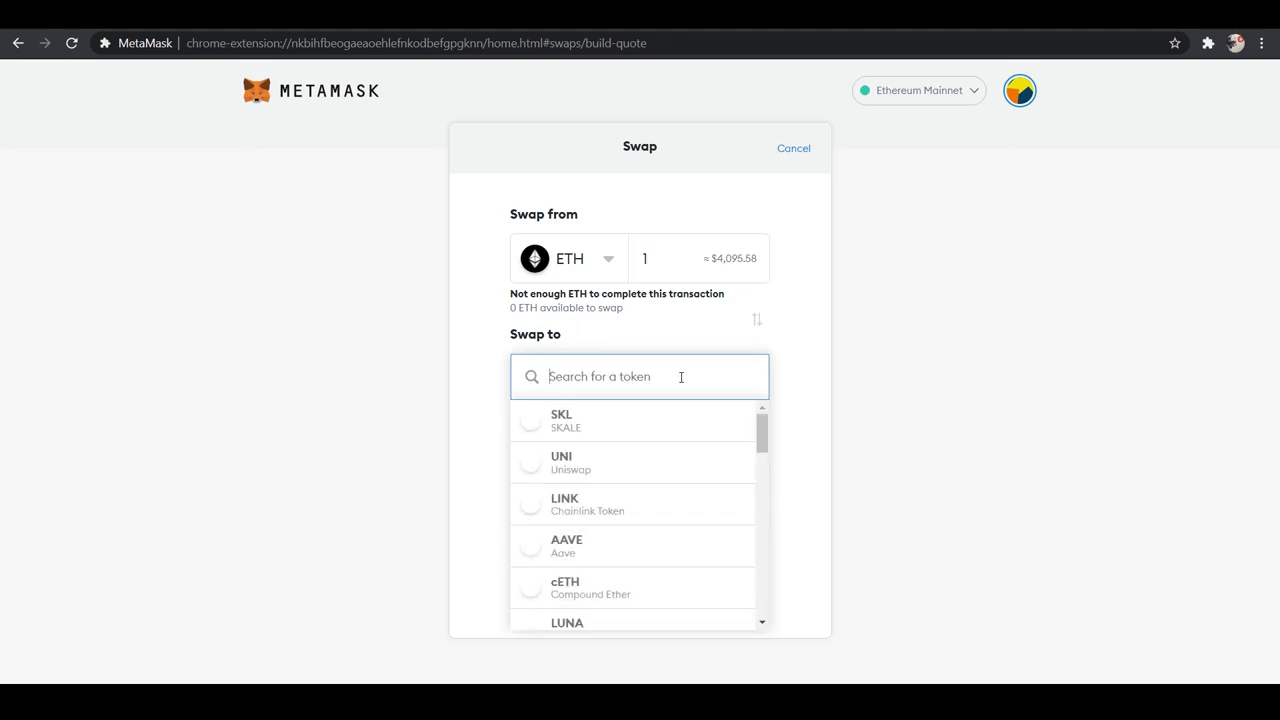
pyautogui.click(557, 468)
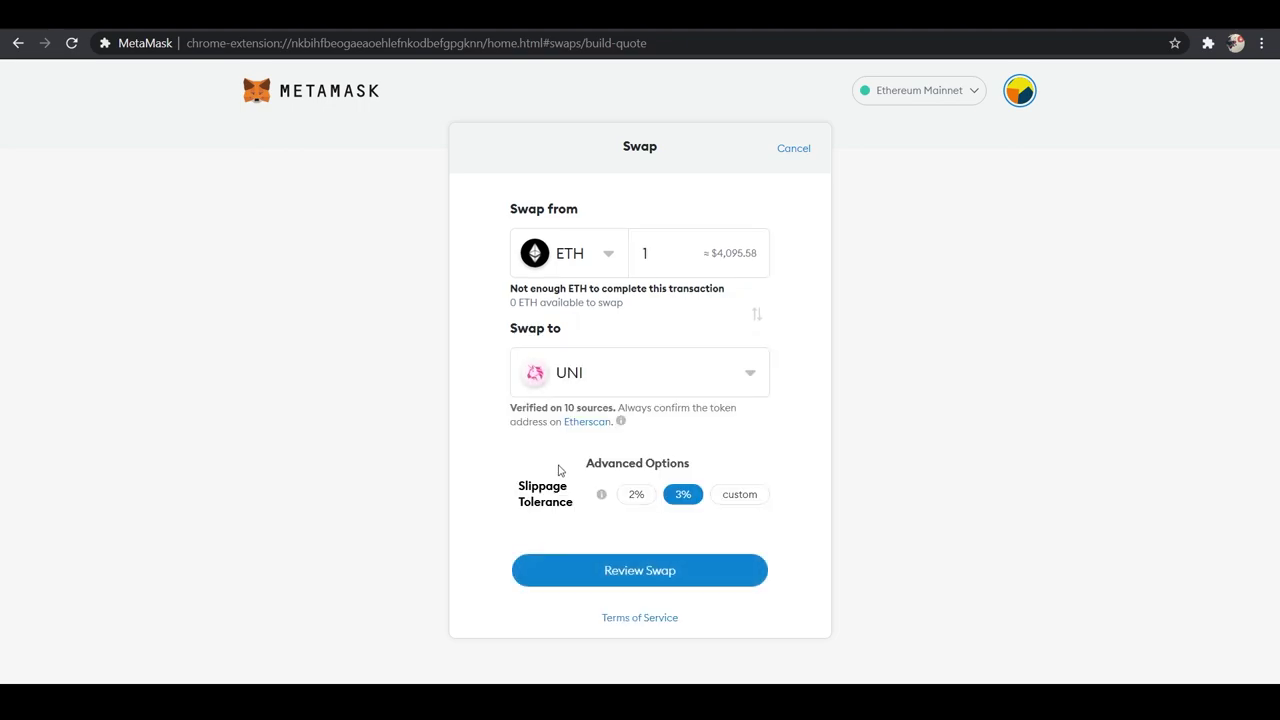
pyautogui.click(650, 577)
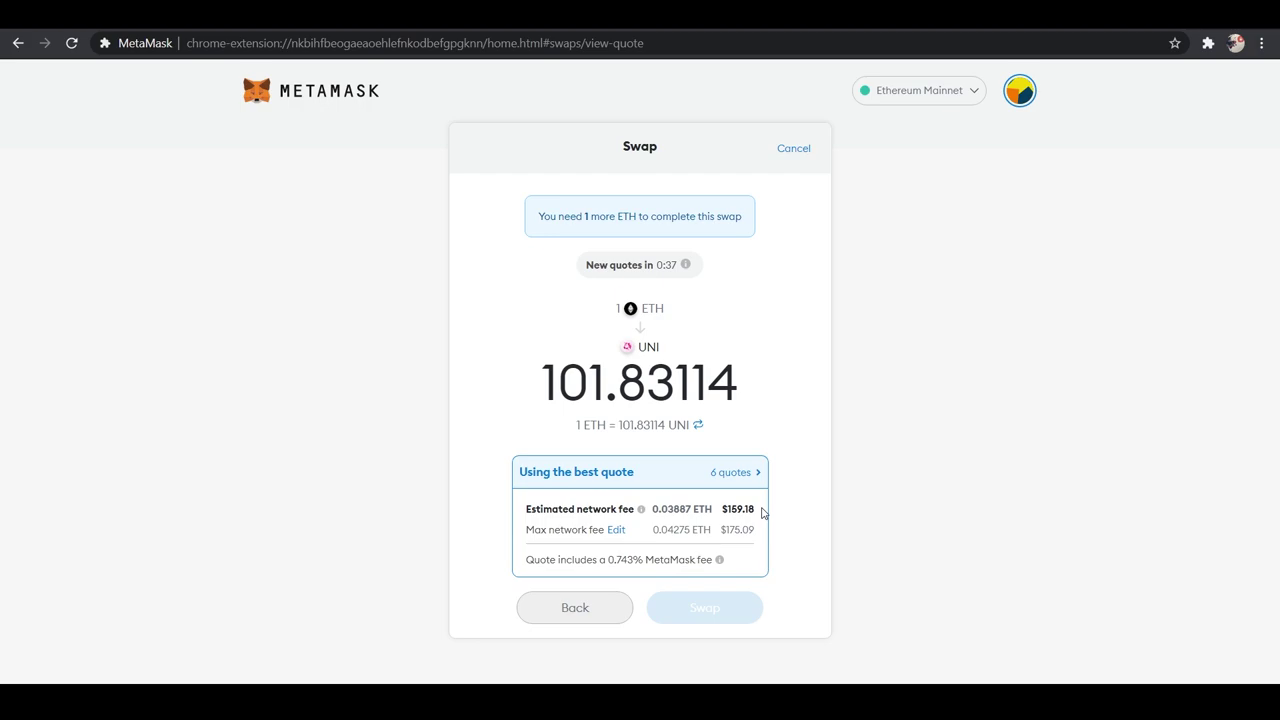
pyautogui.moveTo(756, 511); pyautogui.dragTo(727, 510)
pyautogui.click(798, 150)
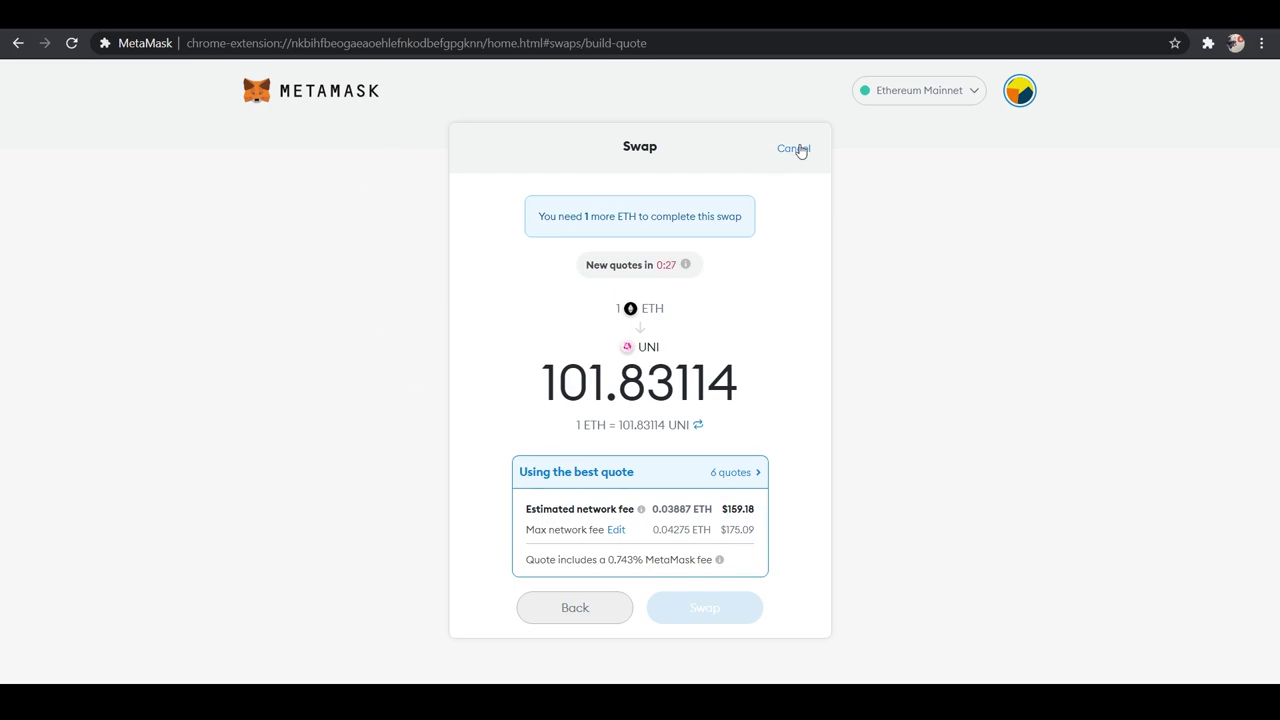